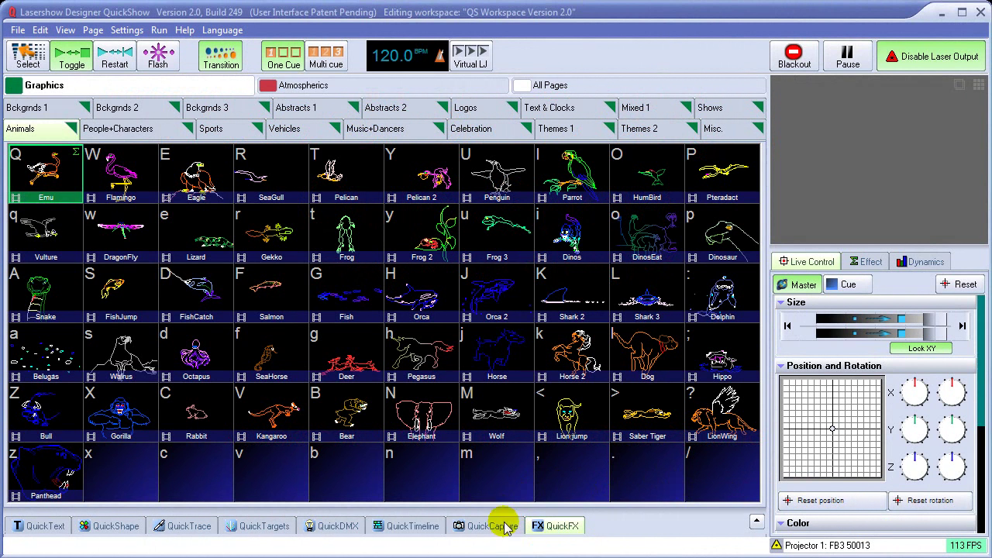
Play the Emu cue and cycle RGB FAST, Pastel, Pastel FAST and Y/G colours, then stop them
{"action": "left_click", "coordinate": [564, 527]}
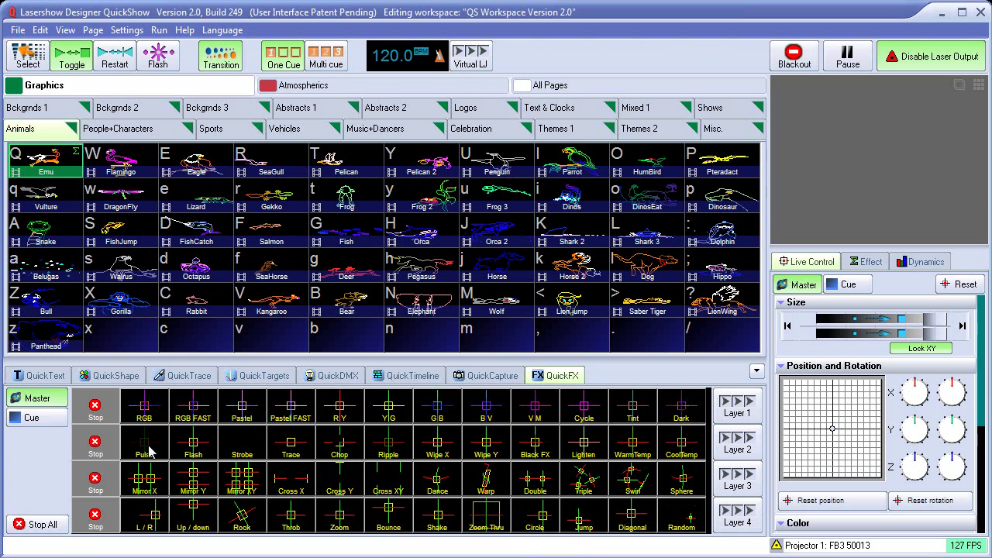
{"action": "left_click", "coordinate": [48, 163]}
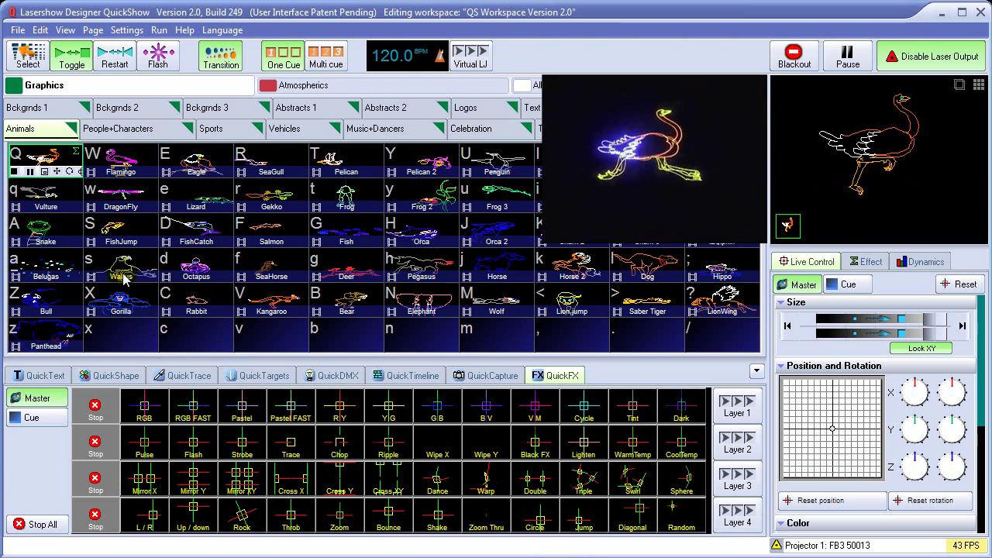
{"action": "left_click", "coordinate": [194, 409]}
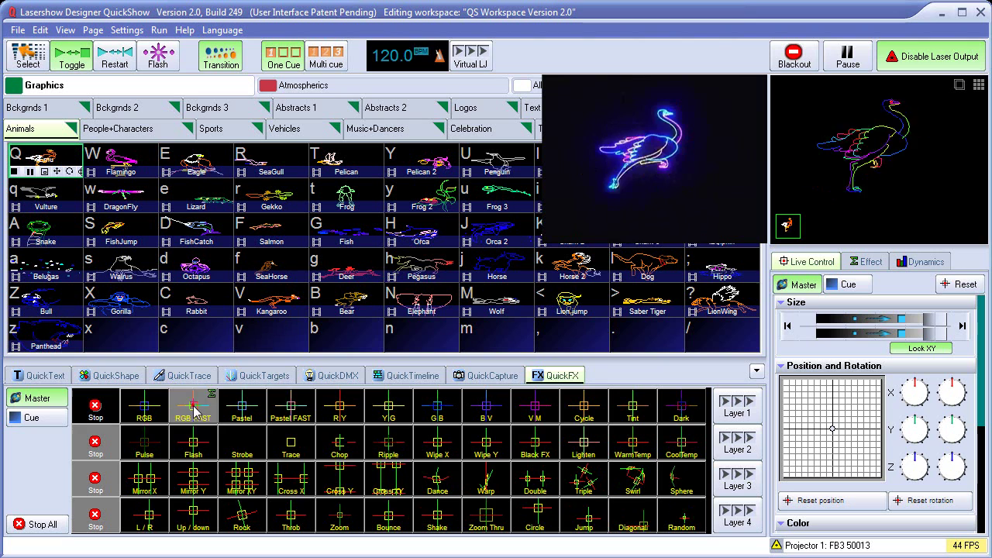
{"action": "left_click", "coordinate": [244, 407]}
{"action": "left_click", "coordinate": [294, 409]}
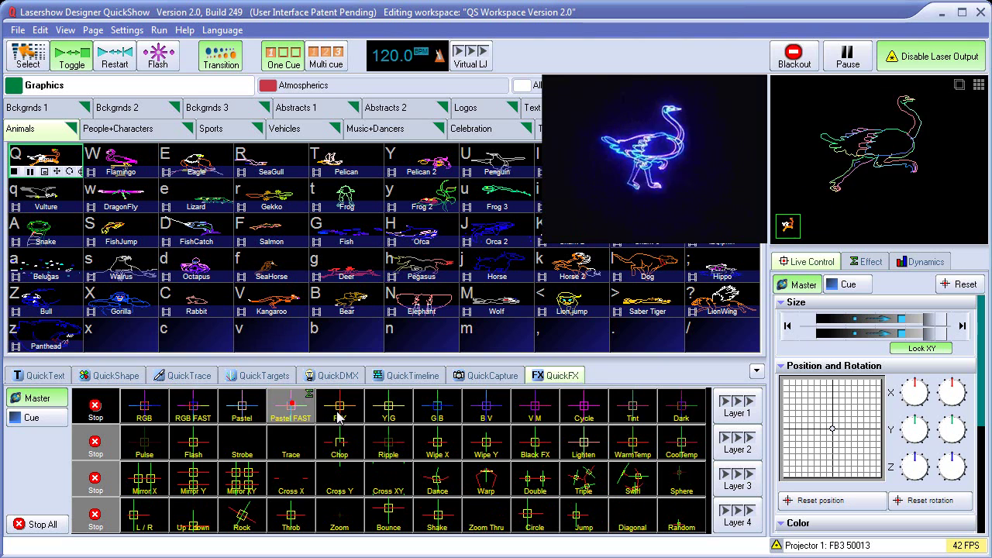
{"action": "left_click", "coordinate": [388, 406]}
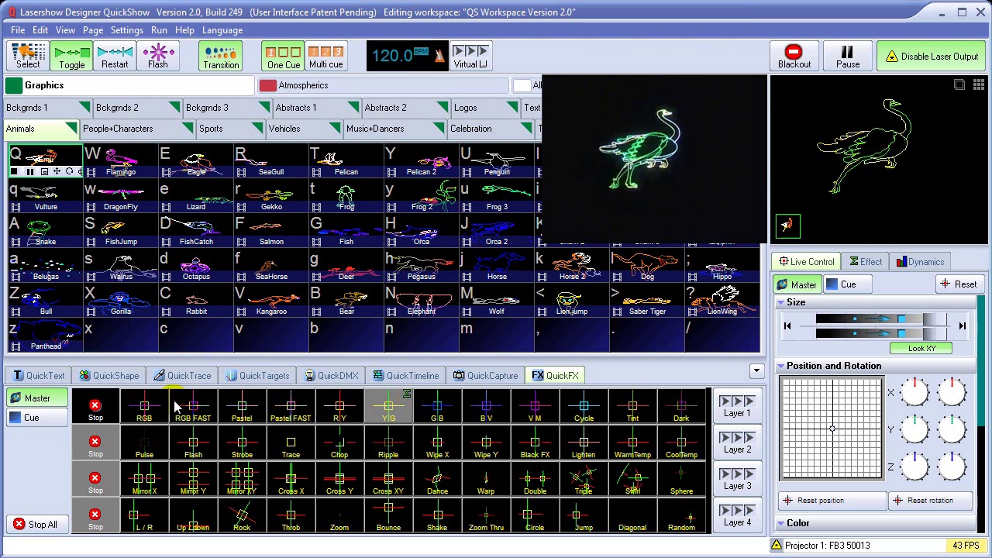
{"action": "left_click", "coordinate": [95, 408]}
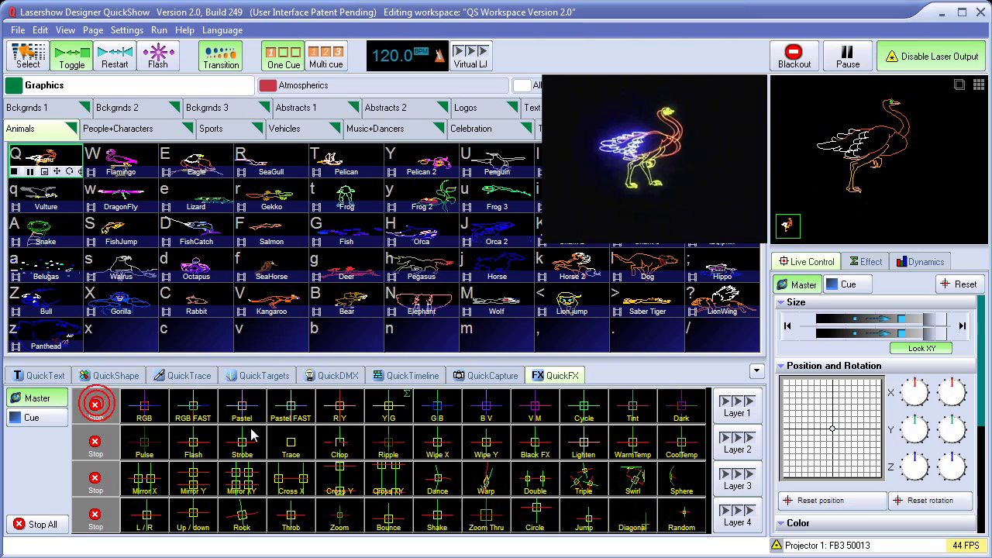
Try Chop and then Ripple on the second effect layer, then turn Ripple off
{"action": "left_click", "coordinate": [341, 448]}
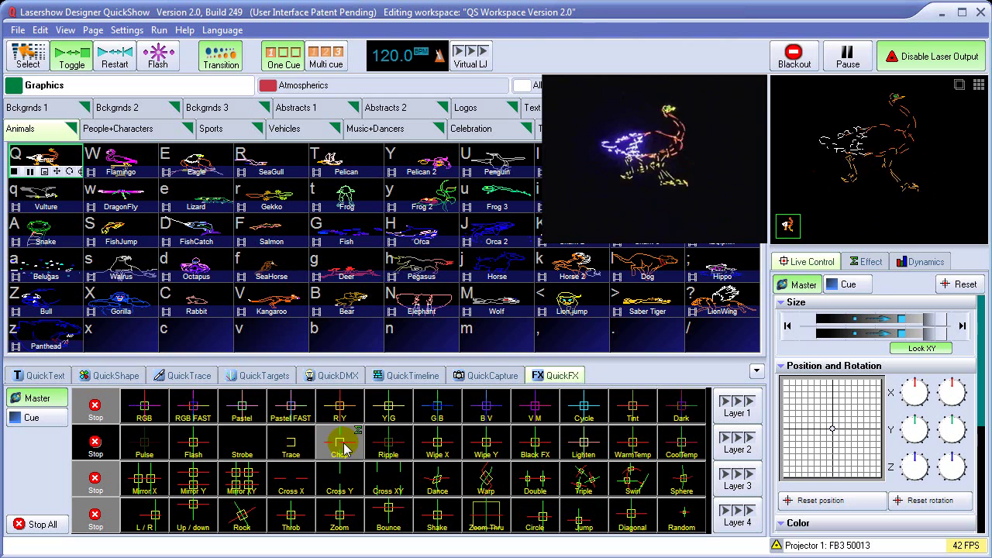
{"action": "left_click", "coordinate": [392, 448]}
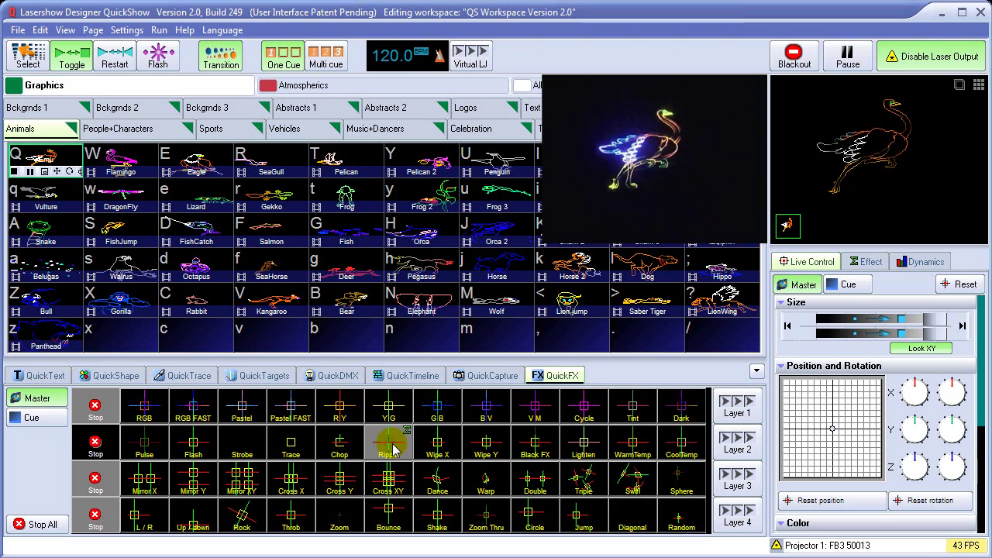
{"action": "left_click", "coordinate": [392, 448]}
Try Triple, Swirl and Sphere on the third effect layer, then turn Sphere off
{"action": "left_click", "coordinate": [591, 482]}
{"action": "left_click", "coordinate": [581, 480]}
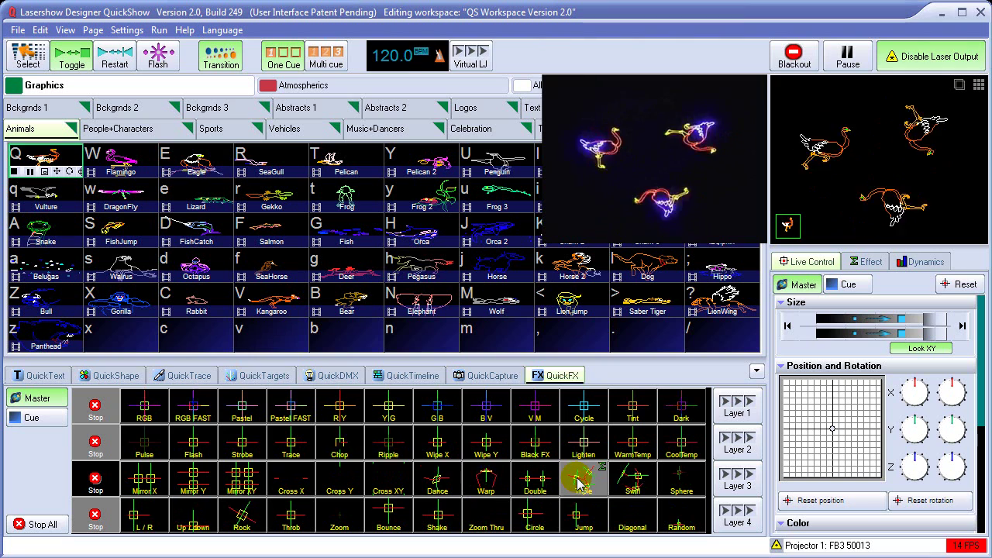
{"action": "left_click", "coordinate": [640, 483]}
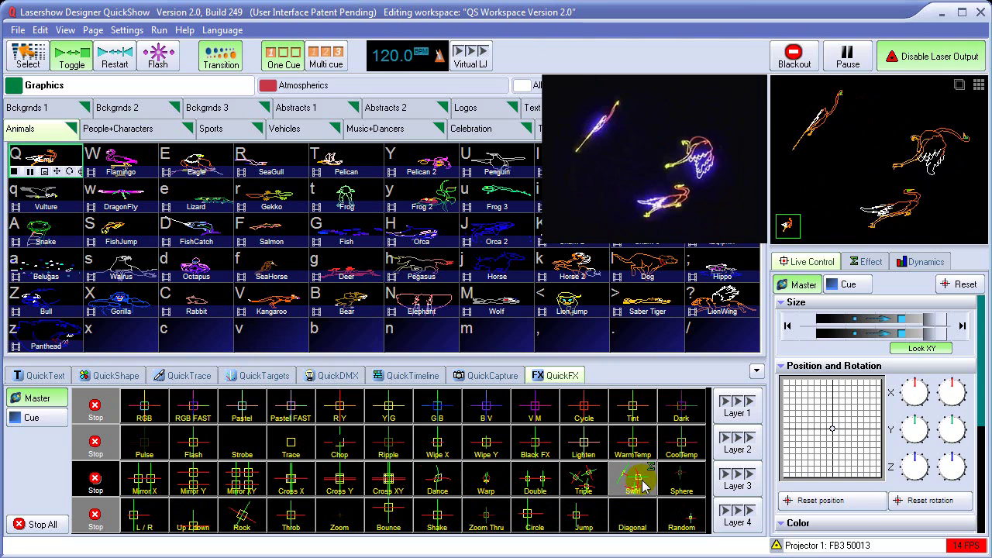
{"action": "left_click", "coordinate": [693, 486]}
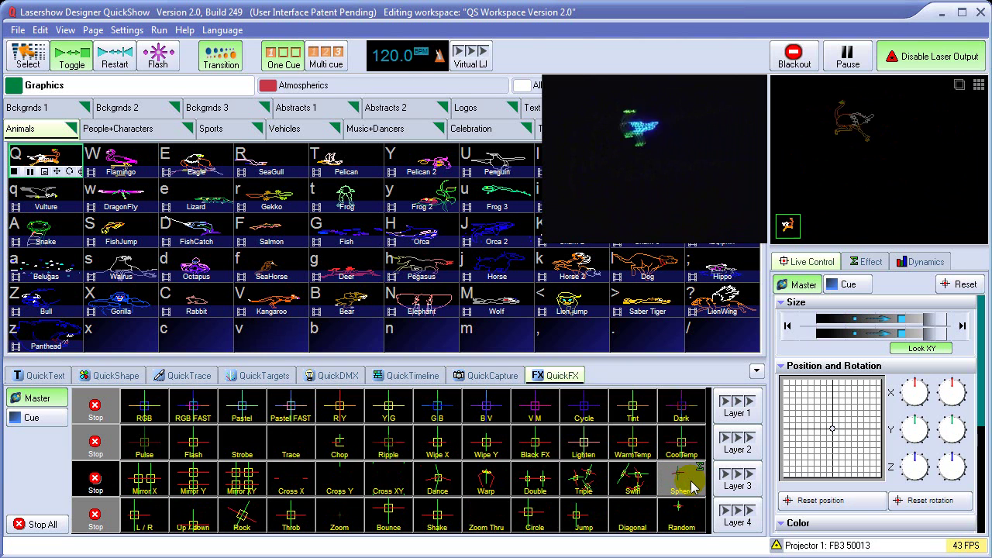
{"action": "left_click", "coordinate": [688, 486]}
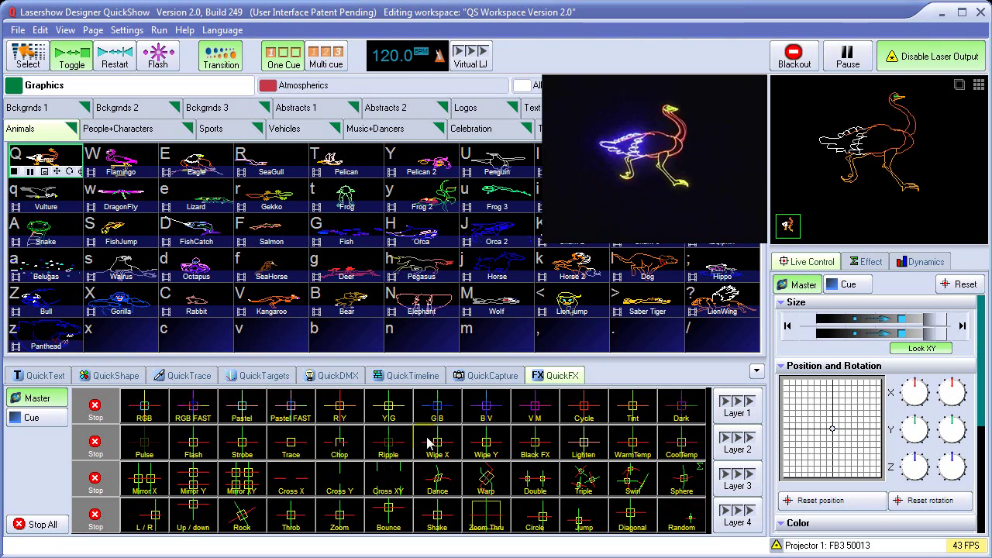
{"action": "left_click", "coordinate": [447, 416]}
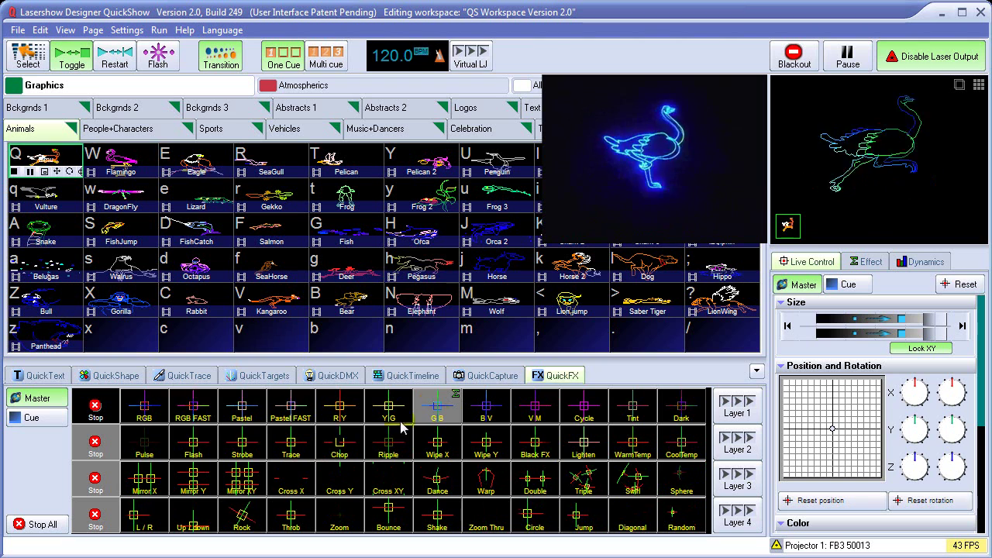
{"action": "left_click", "coordinate": [343, 448]}
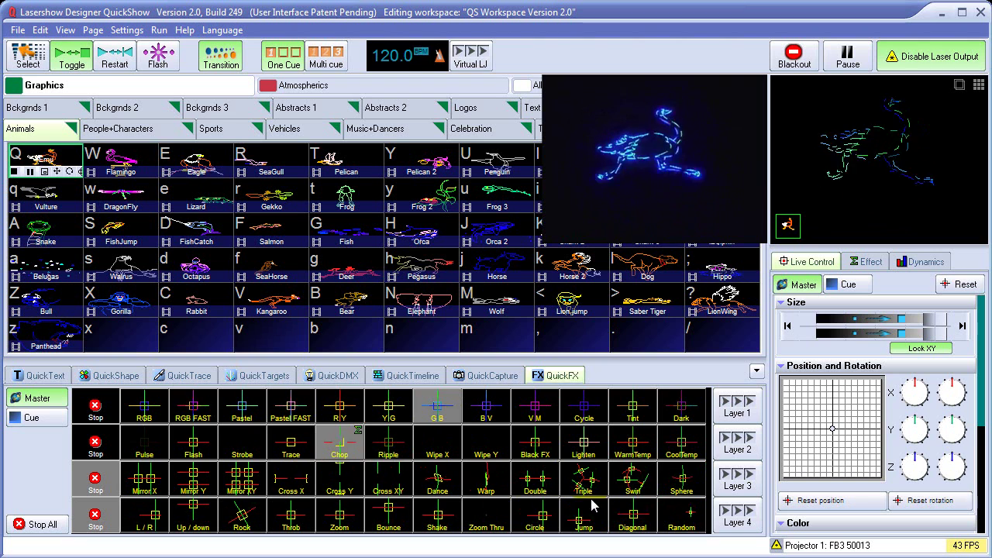
{"action": "left_click", "coordinate": [631, 482]}
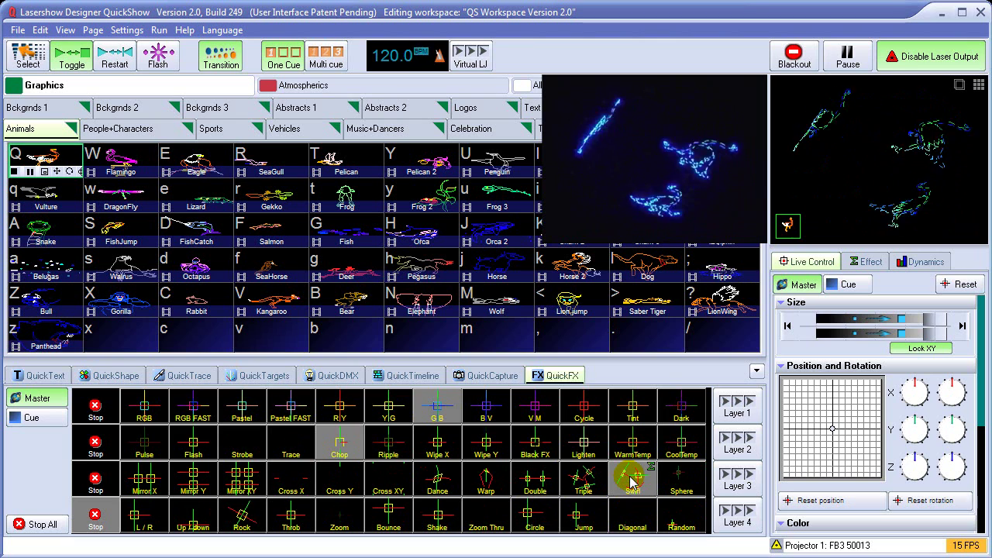
{"action": "left_click", "coordinate": [628, 476]}
{"action": "left_click", "coordinate": [341, 443]}
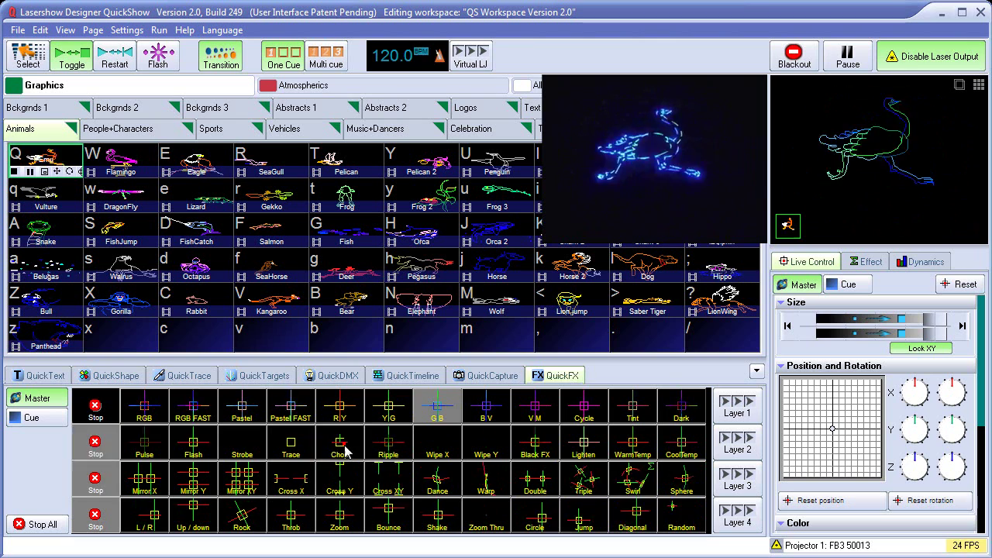
{"action": "left_click", "coordinate": [436, 412]}
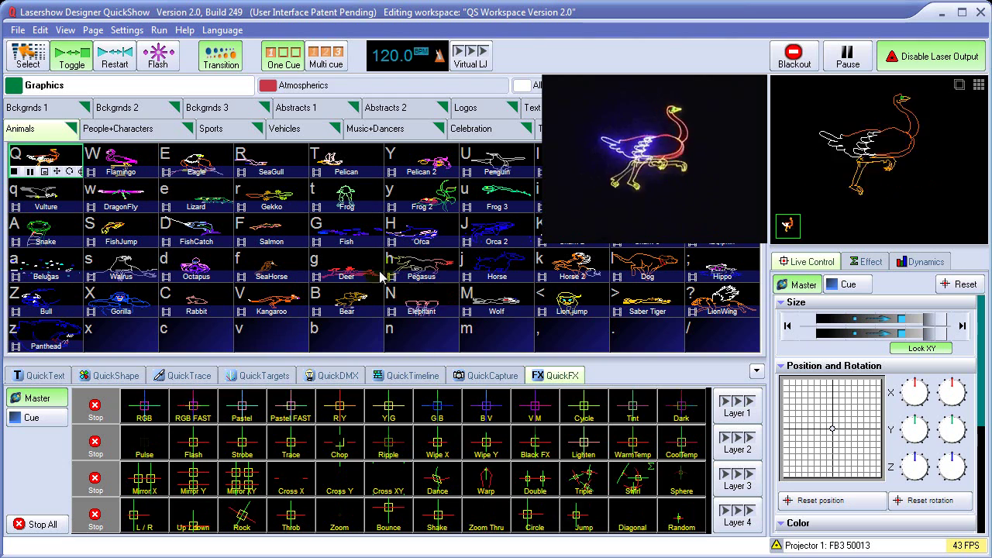
Play Atmospherics Cue 05 from Sheets, try B V colour and Swirl, then stop both effects
{"action": "left_click", "coordinate": [339, 87]}
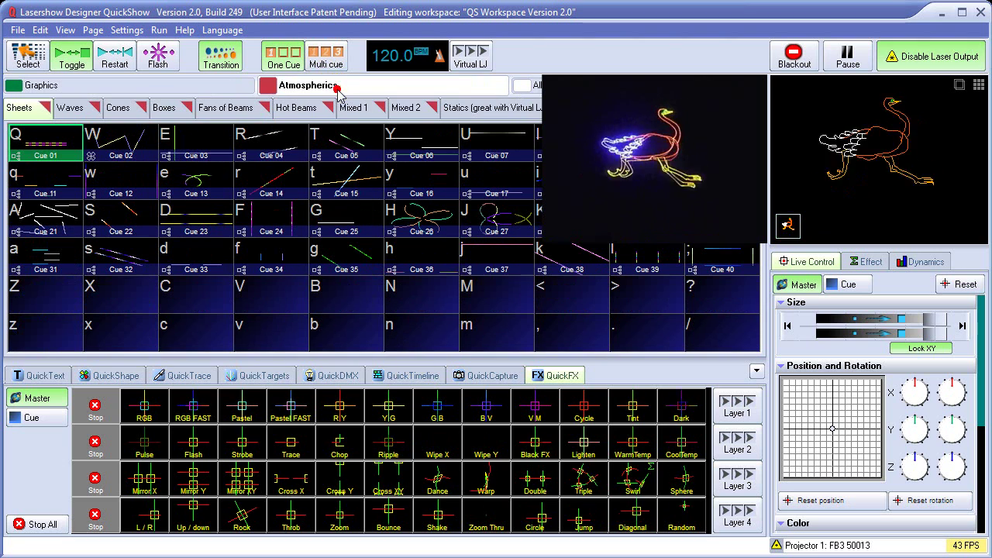
{"action": "left_click", "coordinate": [347, 148]}
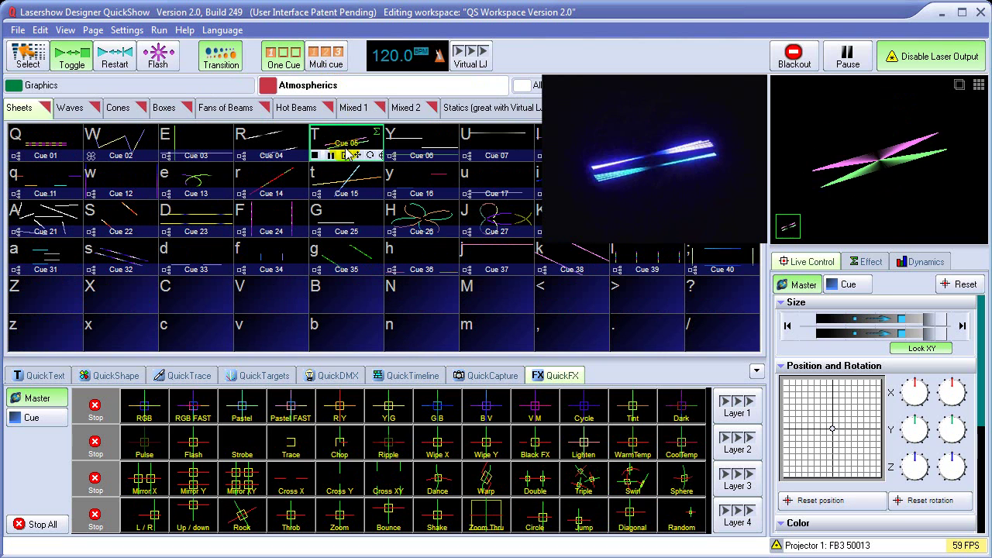
{"action": "left_click", "coordinate": [487, 409]}
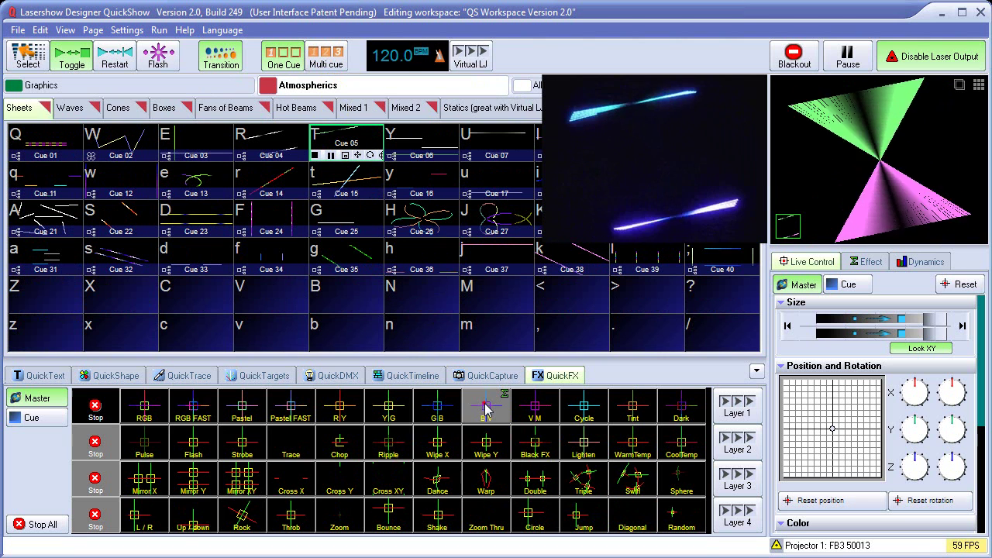
{"action": "left_click", "coordinate": [486, 409]}
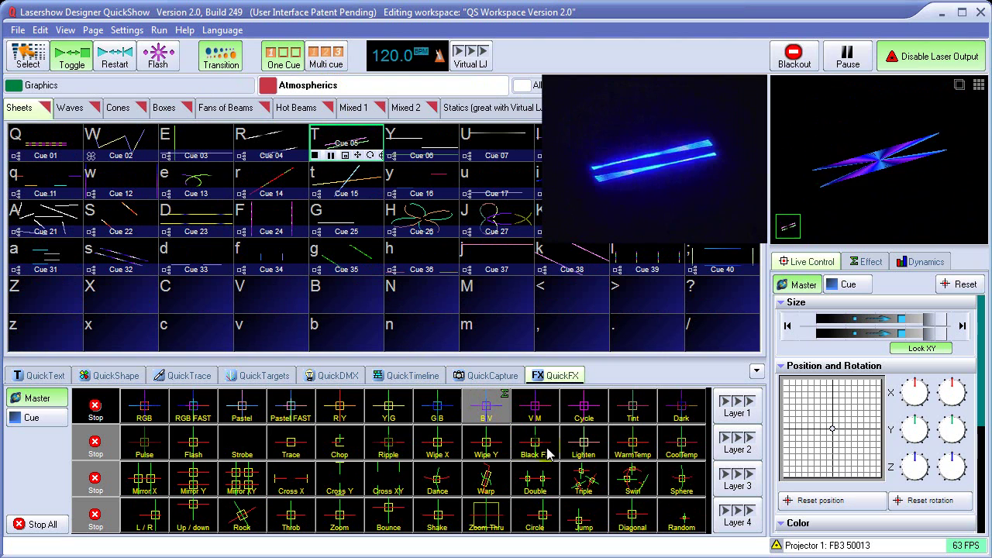
{"action": "left_click", "coordinate": [632, 485]}
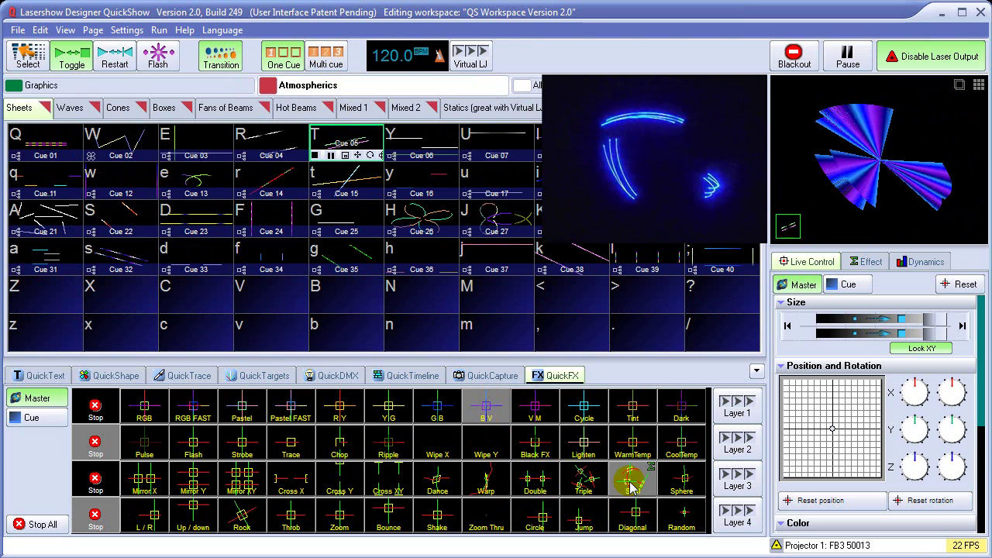
{"action": "left_click", "coordinate": [629, 474]}
{"action": "left_click", "coordinate": [486, 407]}
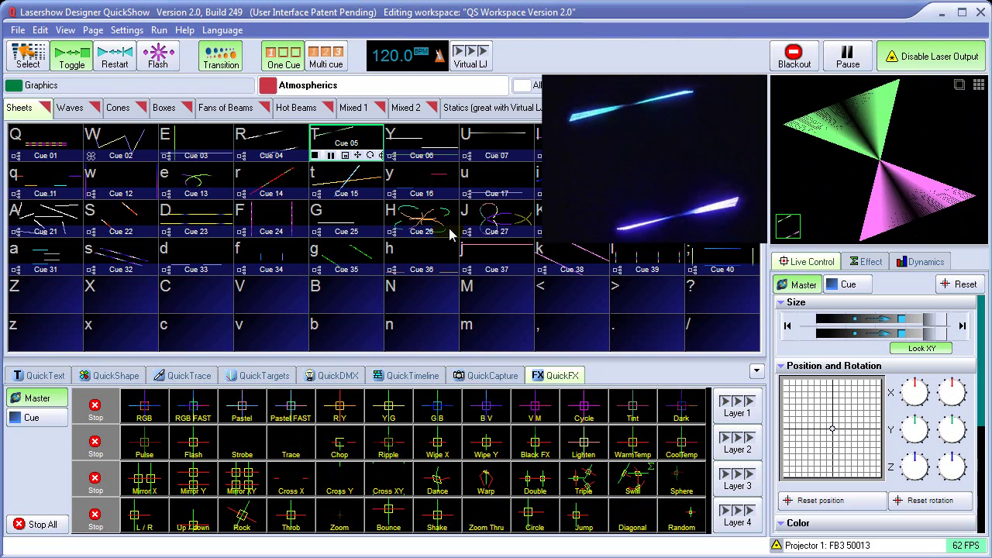
Black out, then play the Statics cues Diamond, Box, Diagonal, Vert. Walls and Horiz. Walls
{"action": "left_click", "coordinate": [474, 108]}
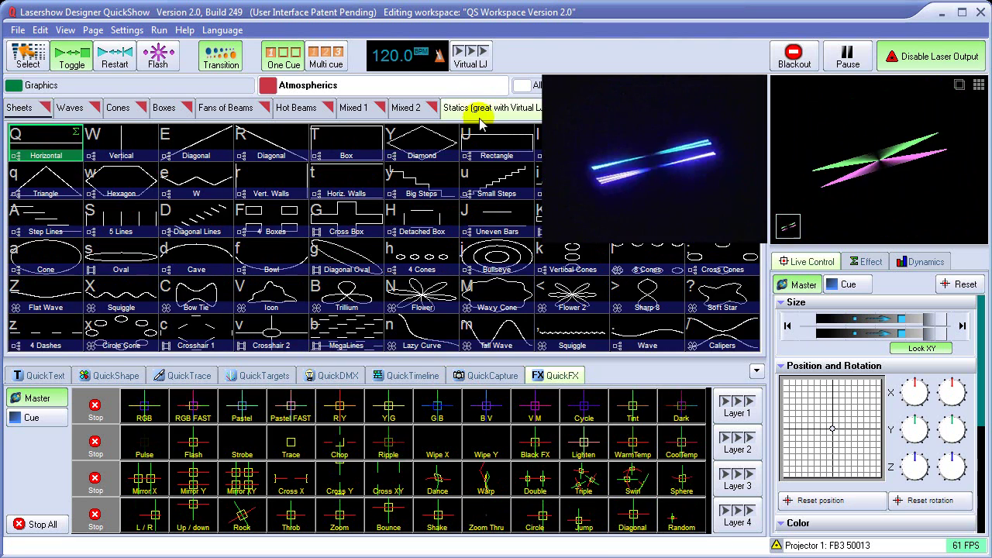
{"action": "left_click", "coordinate": [789, 53]}
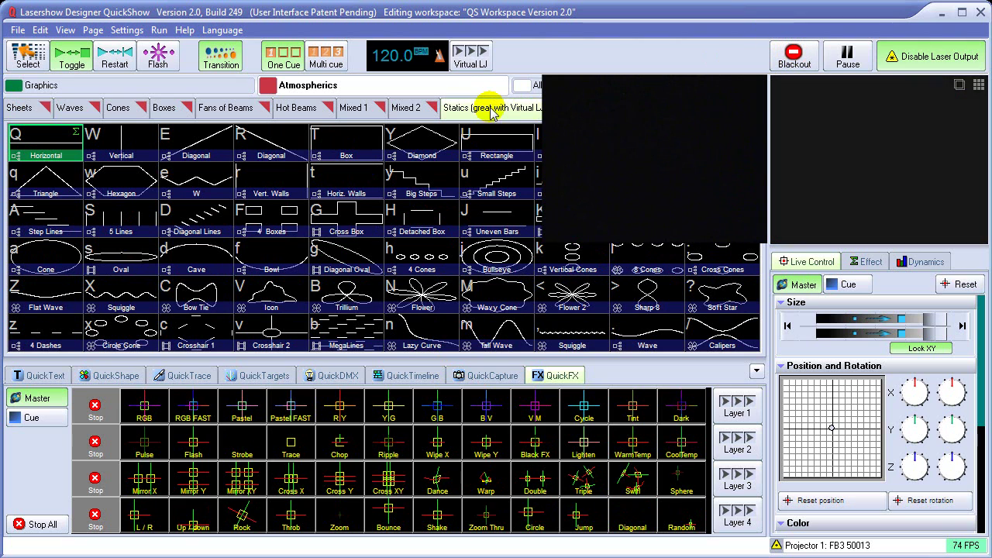
{"action": "left_click", "coordinate": [419, 160]}
{"action": "left_click", "coordinate": [347, 143]}
{"action": "left_click", "coordinate": [270, 152]}
{"action": "left_click", "coordinate": [275, 190]}
{"action": "left_click", "coordinate": [361, 190]}
Play Big Steps, Detached Box, Uneven Bars, K, Vertical Cones, Sharp 8 and Box, ending on Diamond
{"action": "left_click", "coordinate": [421, 188]}
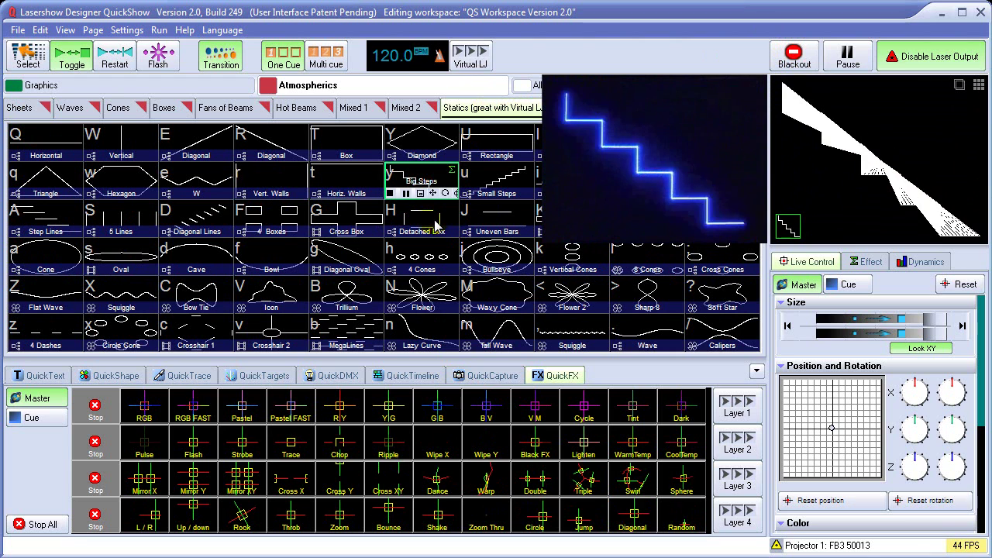
{"action": "left_click", "coordinate": [437, 223]}
{"action": "left_click", "coordinate": [497, 220]}
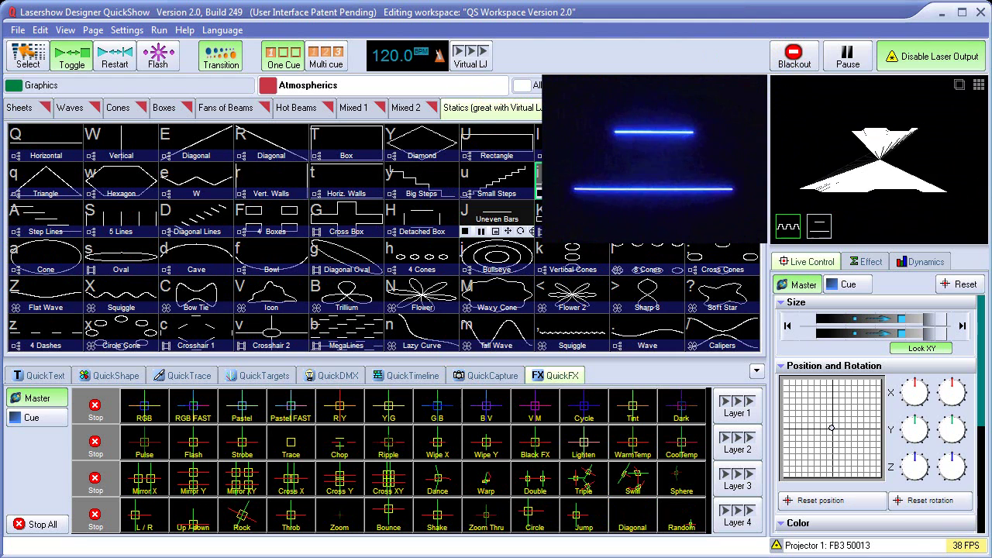
{"action": "left_click", "coordinate": [572, 220]}
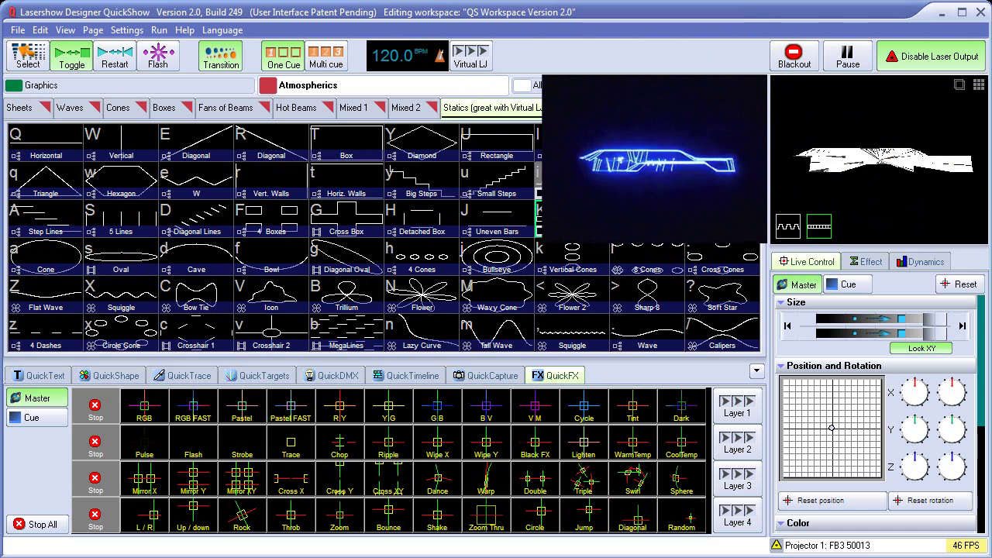
{"action": "left_click", "coordinate": [572, 262]}
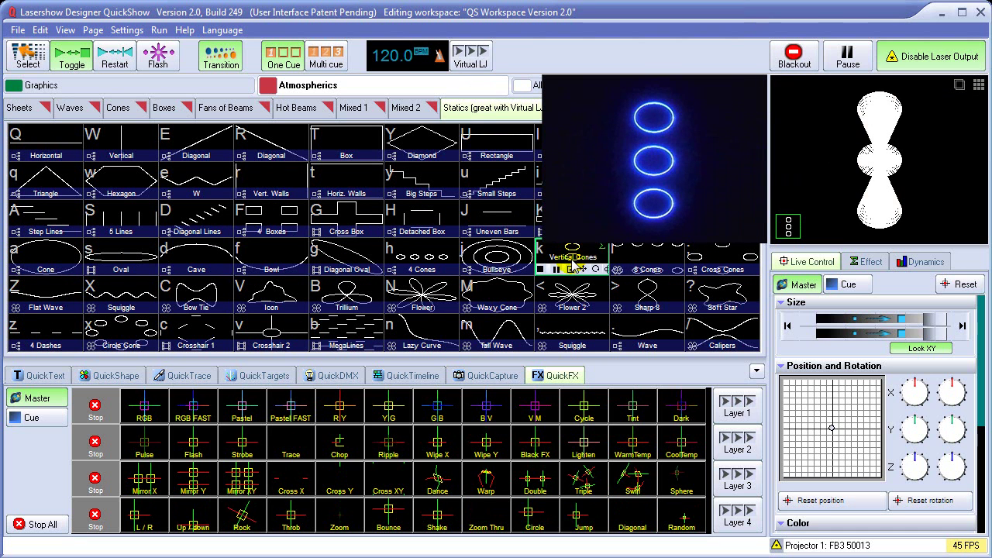
{"action": "left_click", "coordinate": [647, 295]}
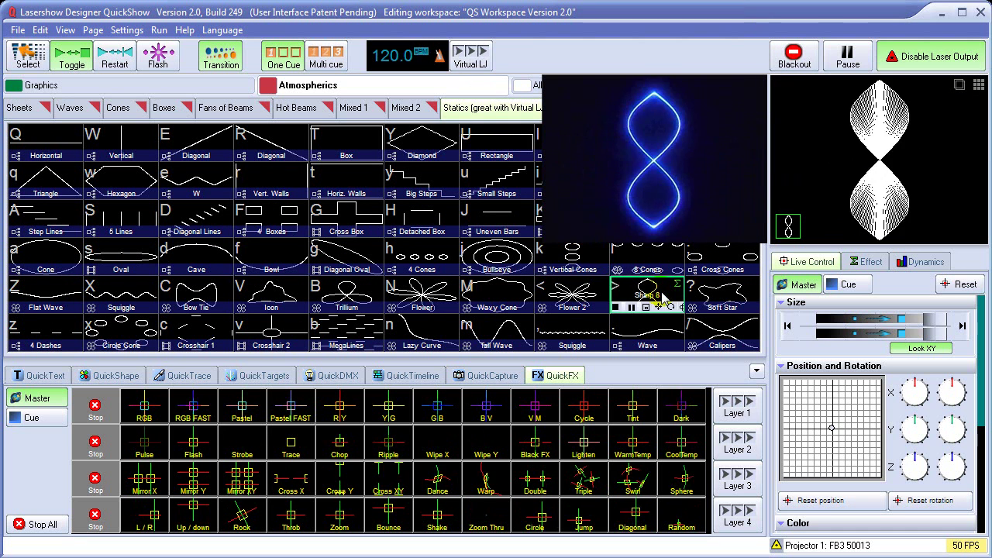
{"action": "left_click", "coordinate": [347, 143]}
{"action": "left_click", "coordinate": [426, 146]}
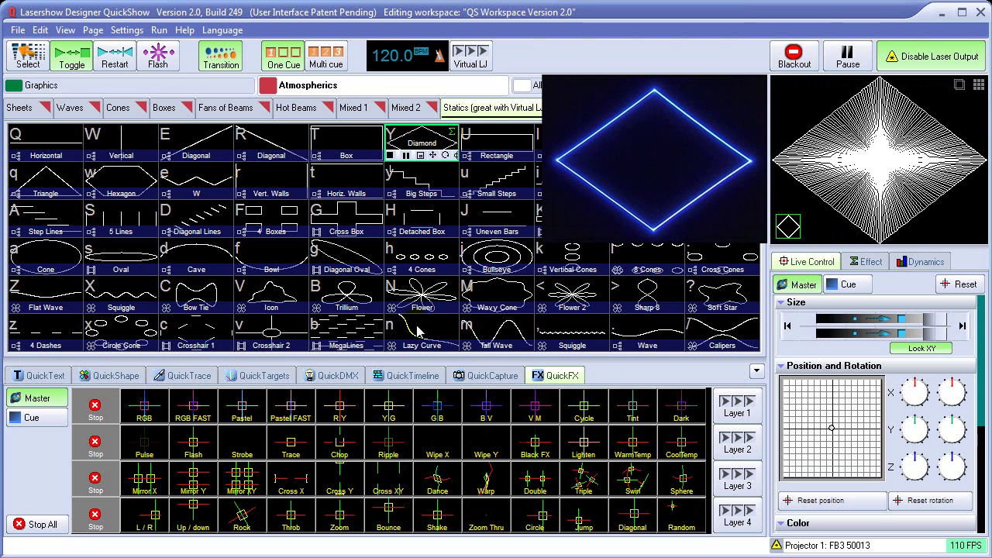
Apply B V on layer 1, Chop on layer 2, Swirl on layer 3 and Bounce on layer 4
{"action": "left_click", "coordinate": [488, 407]}
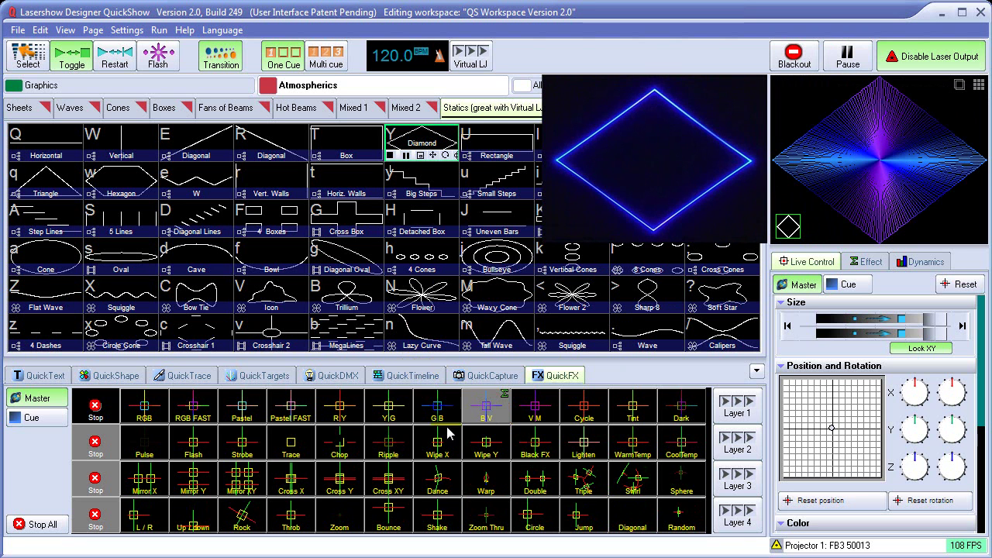
{"action": "left_click", "coordinate": [341, 449]}
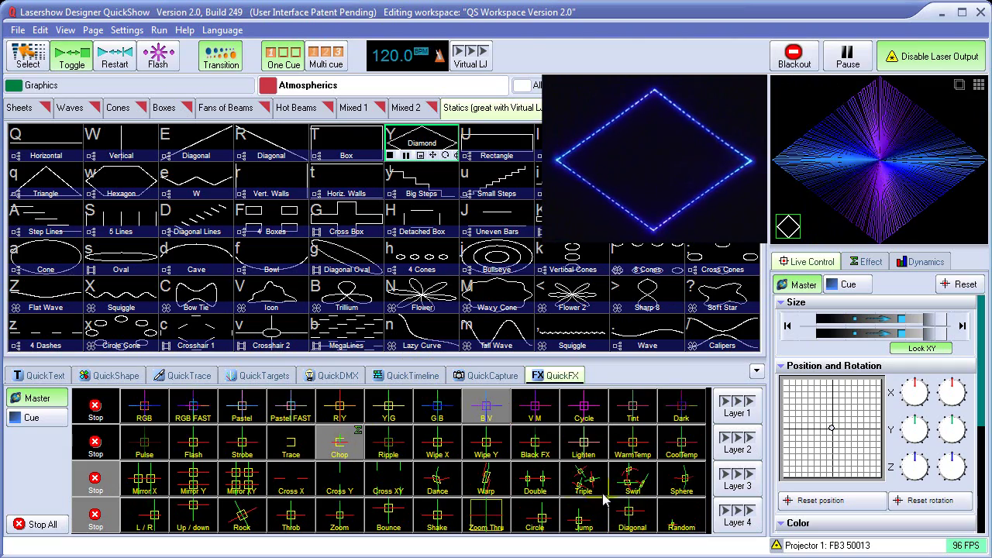
{"action": "left_click", "coordinate": [627, 483]}
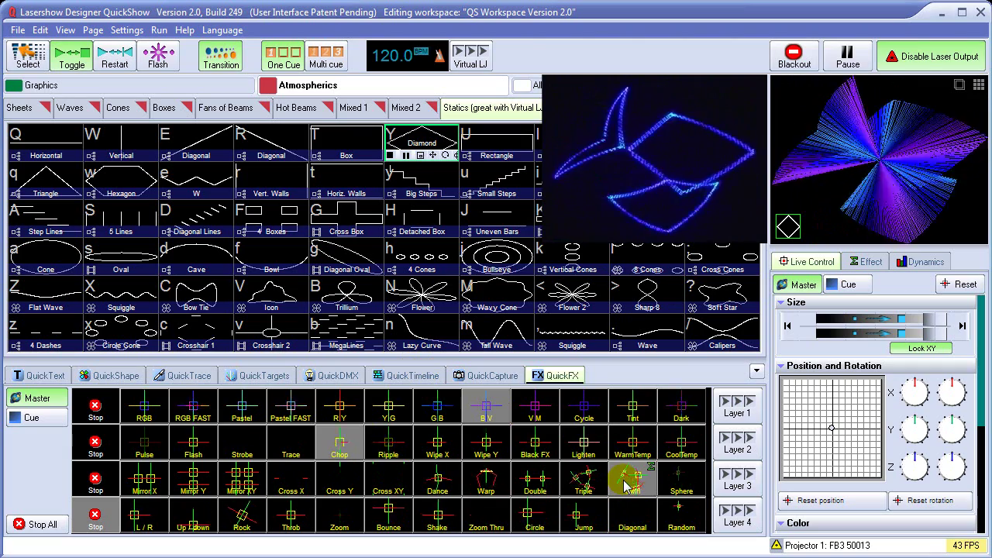
{"action": "left_click", "coordinate": [385, 525]}
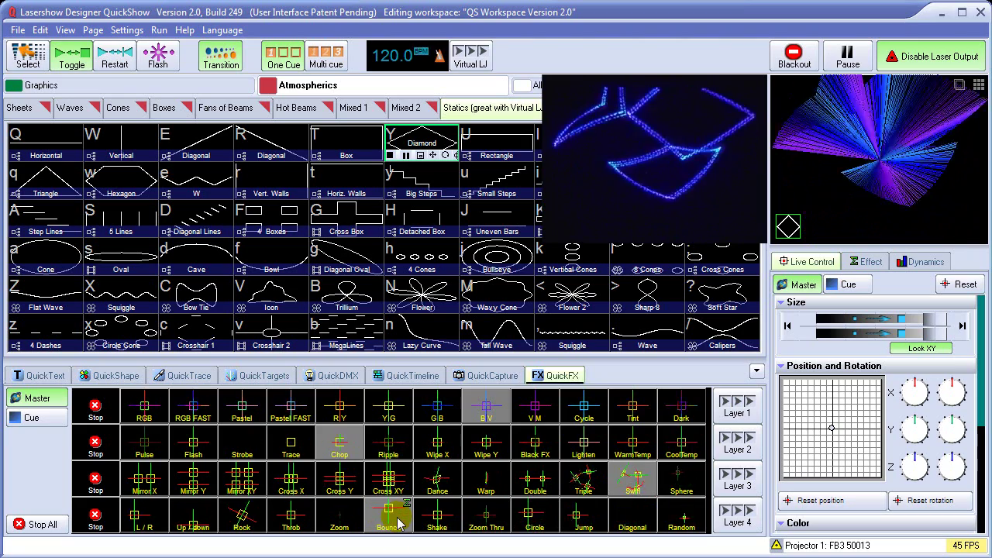
Black out, show the effect settings, and try R/Y then Y/G colour on layer 1
{"action": "left_click", "coordinate": [793, 54]}
{"action": "left_click", "coordinate": [877, 262]}
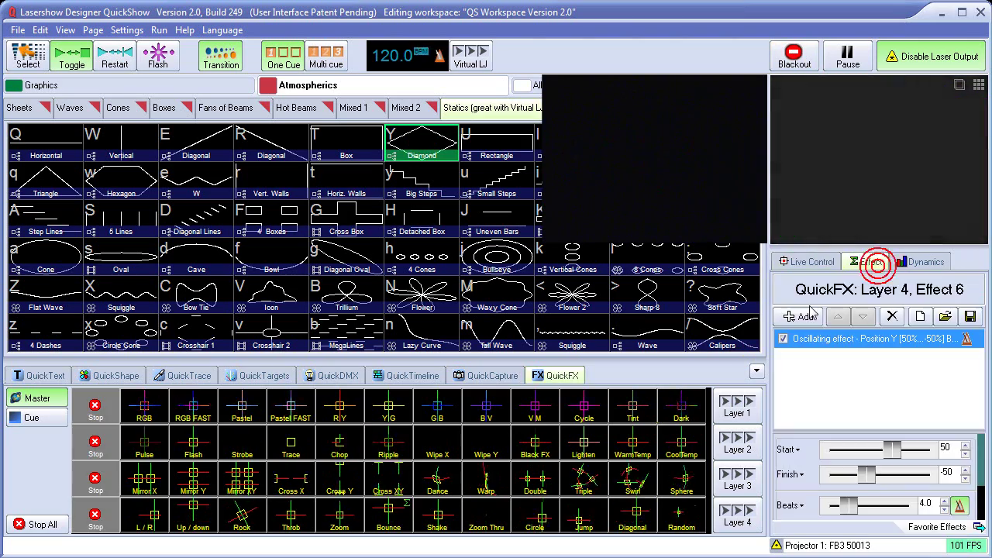
{"action": "left_click", "coordinate": [339, 410]}
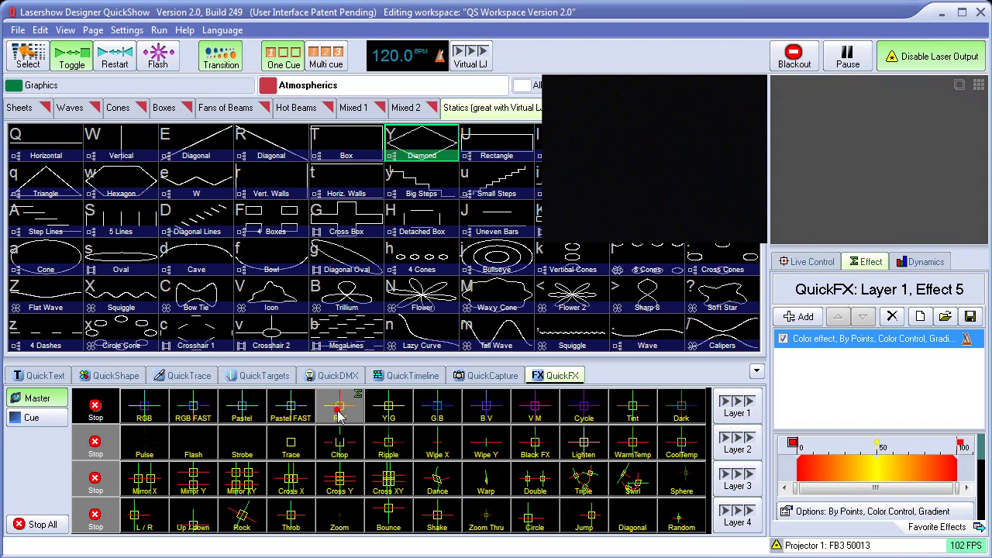
{"action": "left_click", "coordinate": [393, 416]}
Try Wipe X, Wipe Y, Black FX on layer 2 and Double, Warp, Dance on layer 3
{"action": "left_click", "coordinate": [444, 450]}
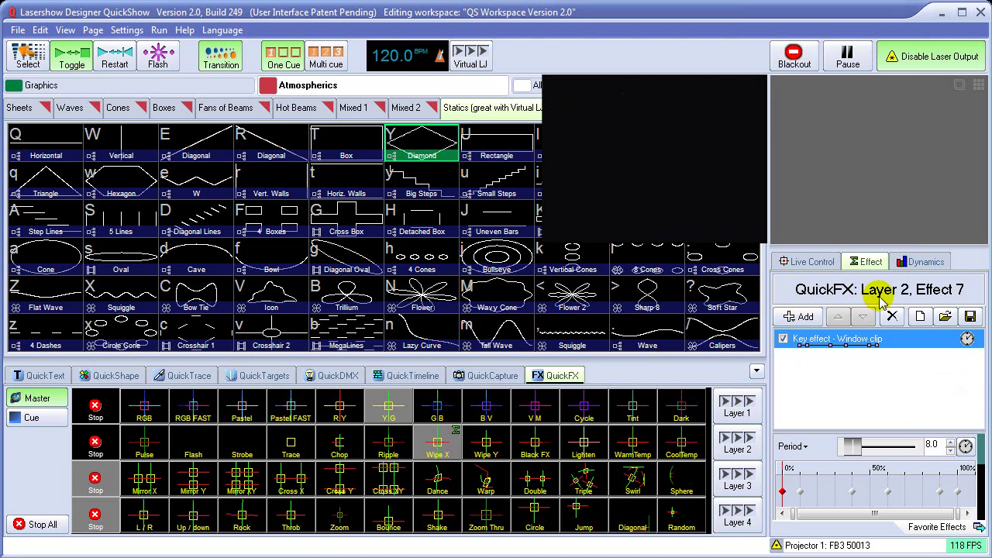
{"action": "left_click", "coordinate": [486, 454]}
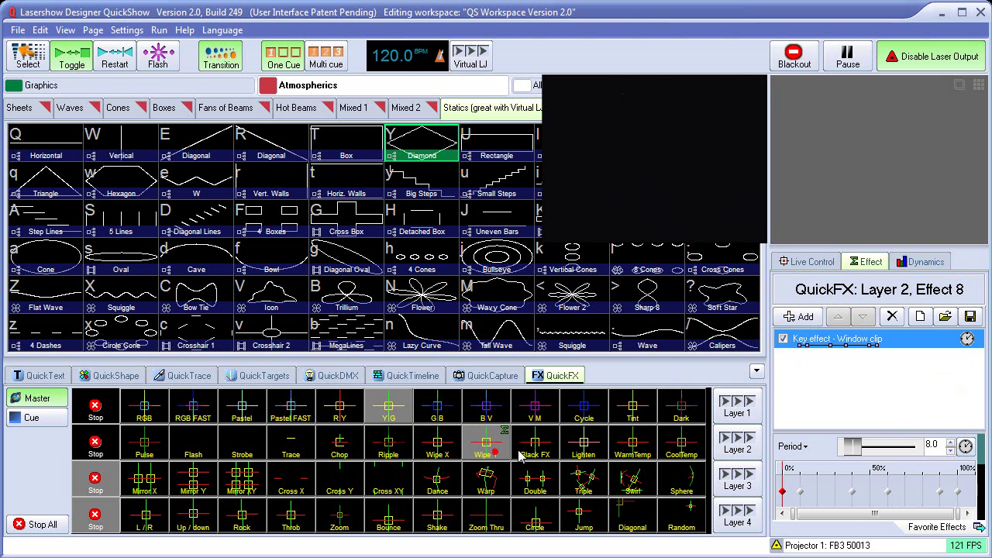
{"action": "left_click", "coordinate": [533, 445]}
{"action": "left_click", "coordinate": [533, 481]}
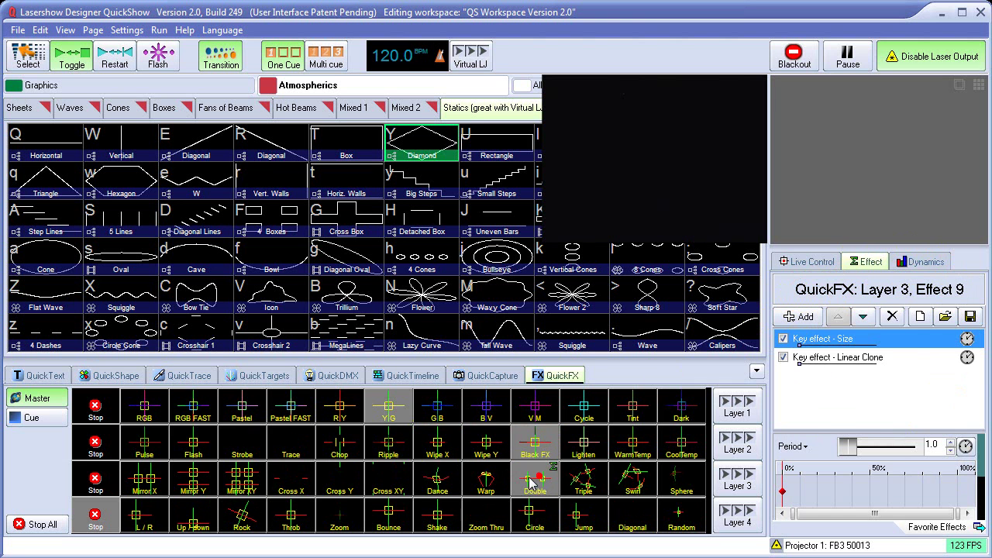
{"action": "left_click", "coordinate": [486, 480]}
{"action": "left_click", "coordinate": [437, 480]}
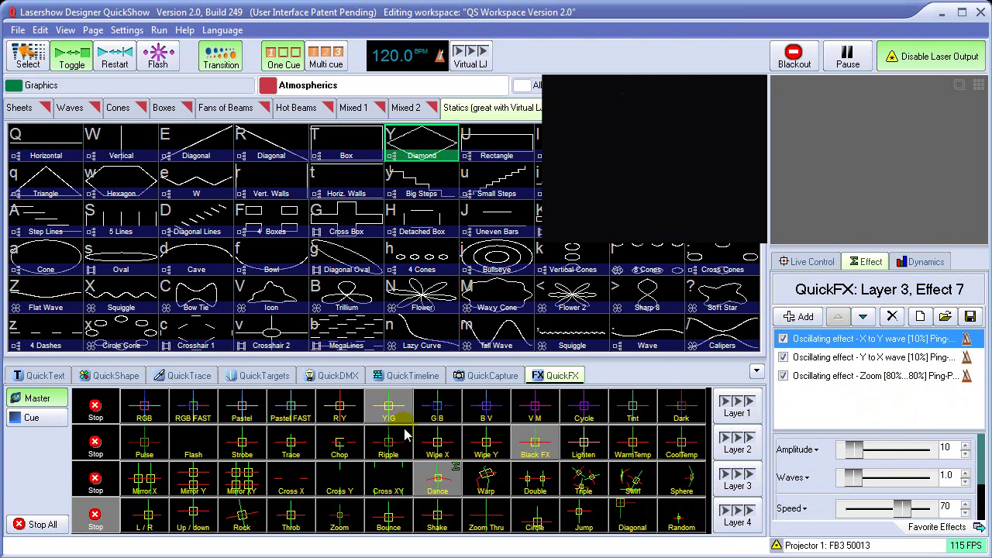
Stop the effects on layers 1–3 and restart the Diamond cue
{"action": "left_click", "coordinate": [94, 407]}
{"action": "left_click", "coordinate": [95, 445]}
{"action": "left_click", "coordinate": [95, 482]}
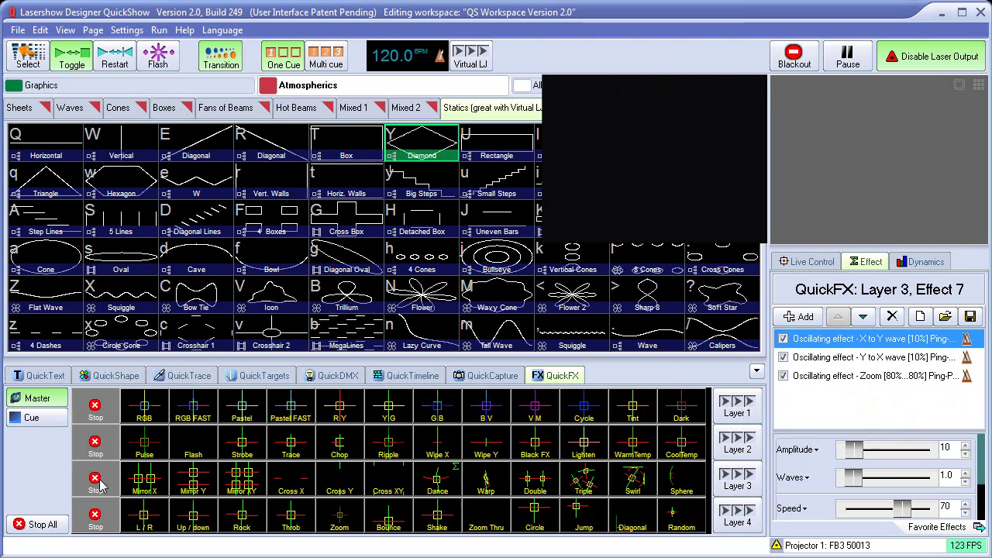
{"action": "left_click", "coordinate": [422, 149]}
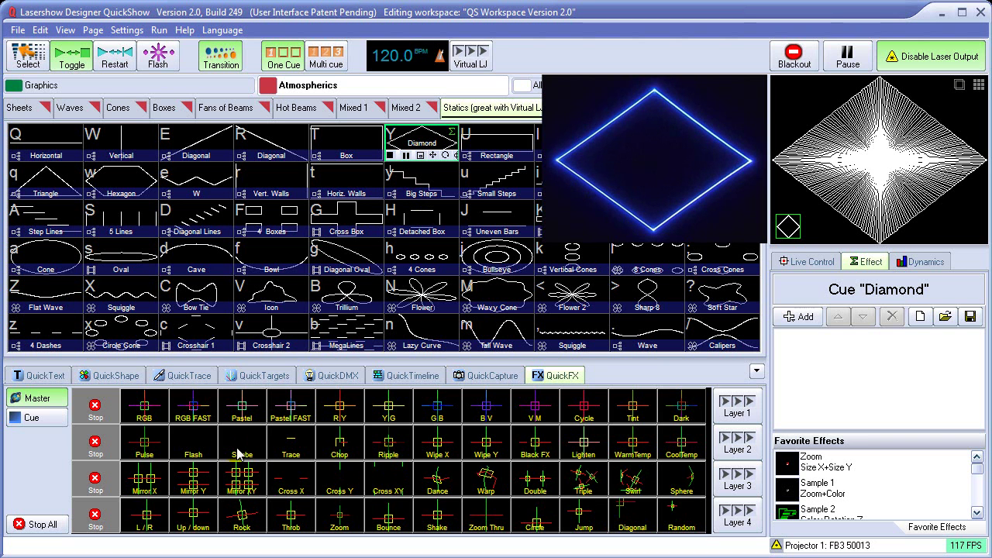
Add a Flash effect on layer 2 and raise its speed to about 100
{"action": "left_click", "coordinate": [193, 448]}
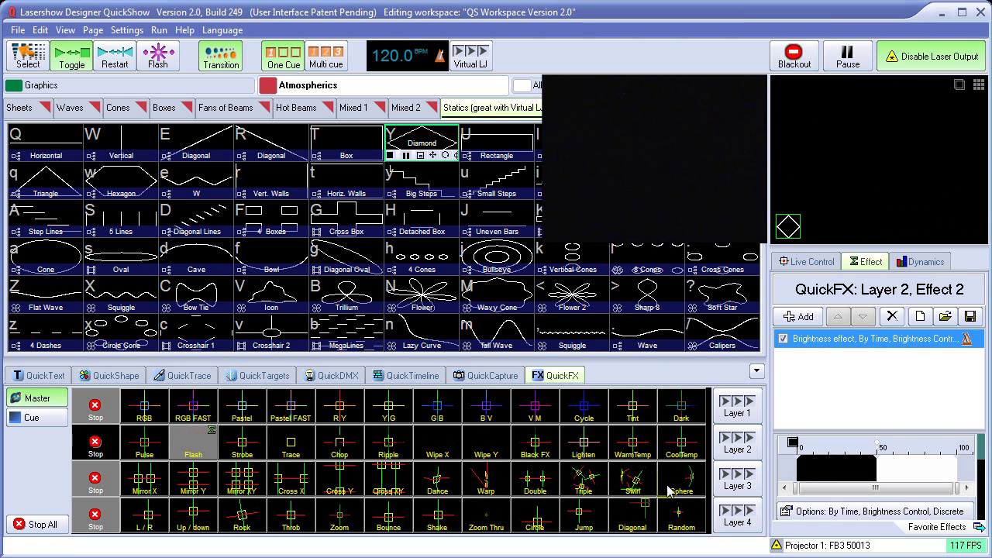
{"action": "scroll", "coordinate": [980, 441], "scroll_direction": "down", "scroll_amount": 5}
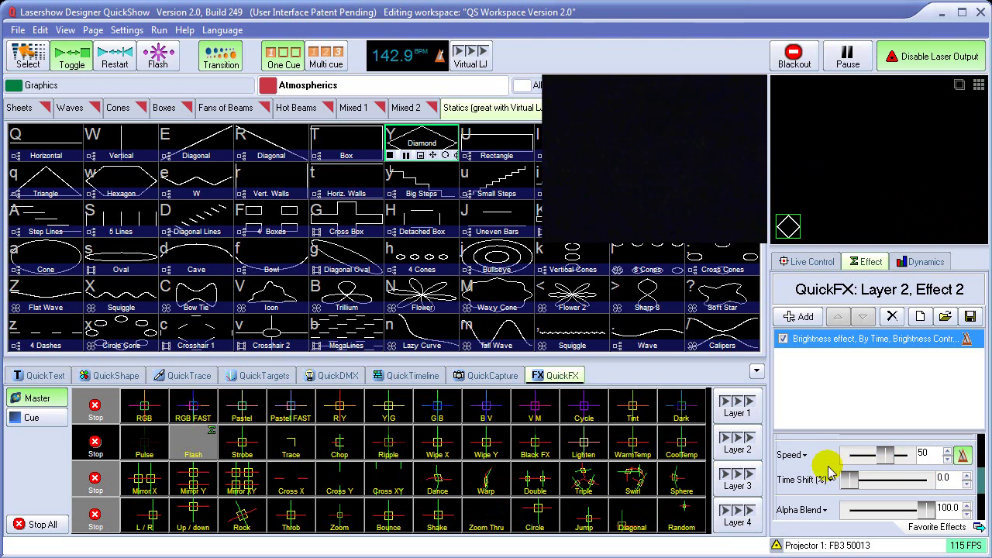
{"action": "left_click", "coordinate": [790, 455]}
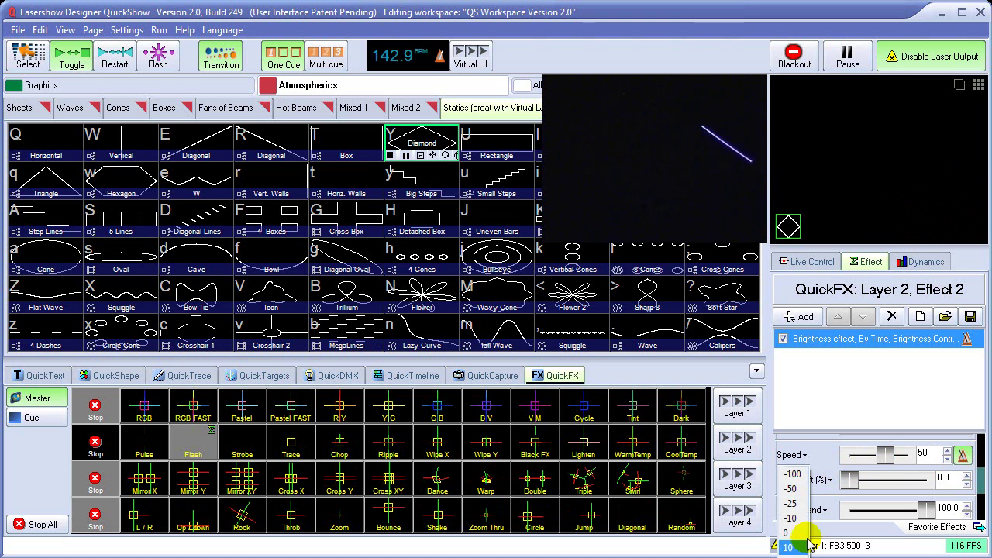
{"action": "left_click", "coordinate": [790, 455]}
{"action": "left_click_drag", "start_coordinate": [886, 457], "coordinate": [897, 463]}
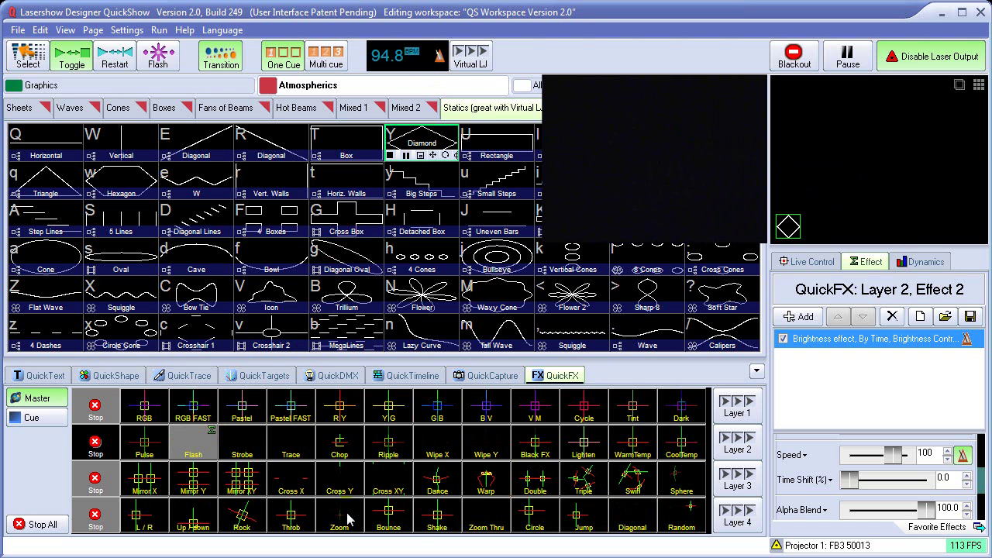
Replace Flash with an Up/down movement on layer 4 set to 2.0 beats
{"action": "left_click", "coordinate": [194, 448]}
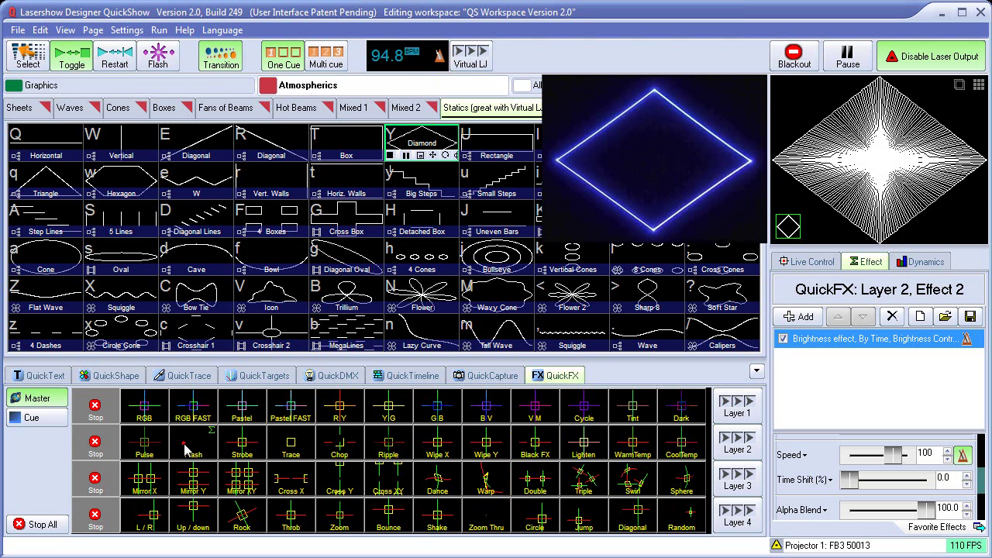
{"action": "left_click", "coordinate": [193, 518]}
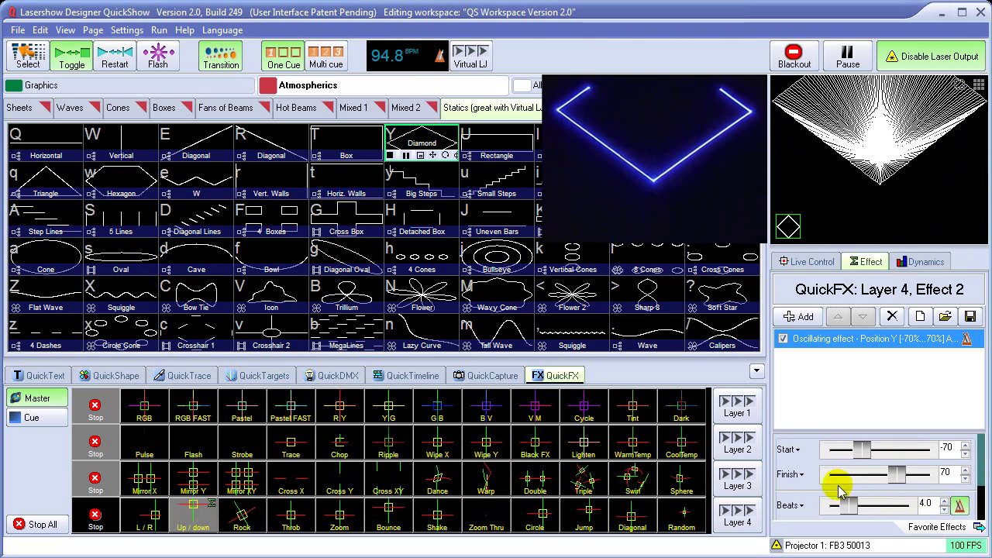
{"action": "double_click", "coordinate": [926, 505]}
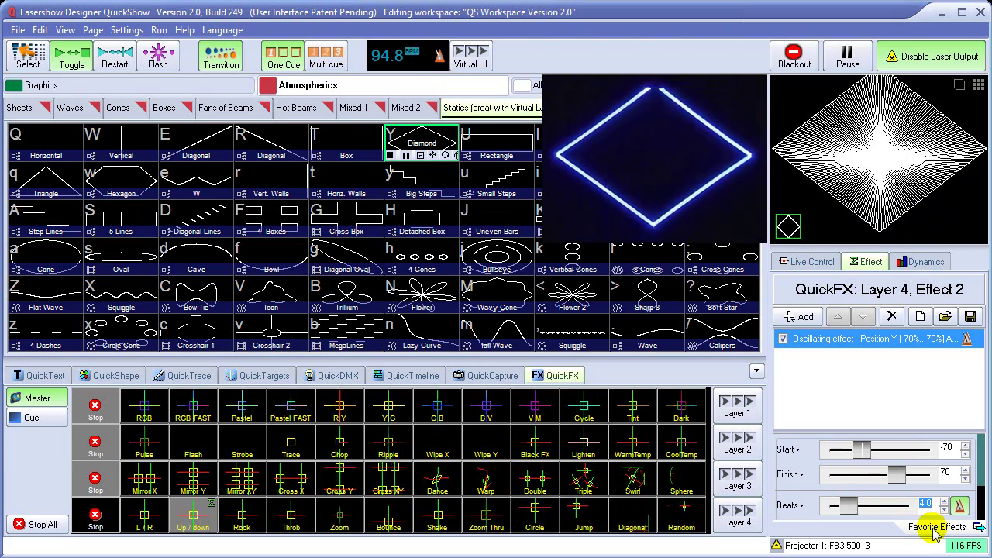
{"action": "type", "text": "2.0"}
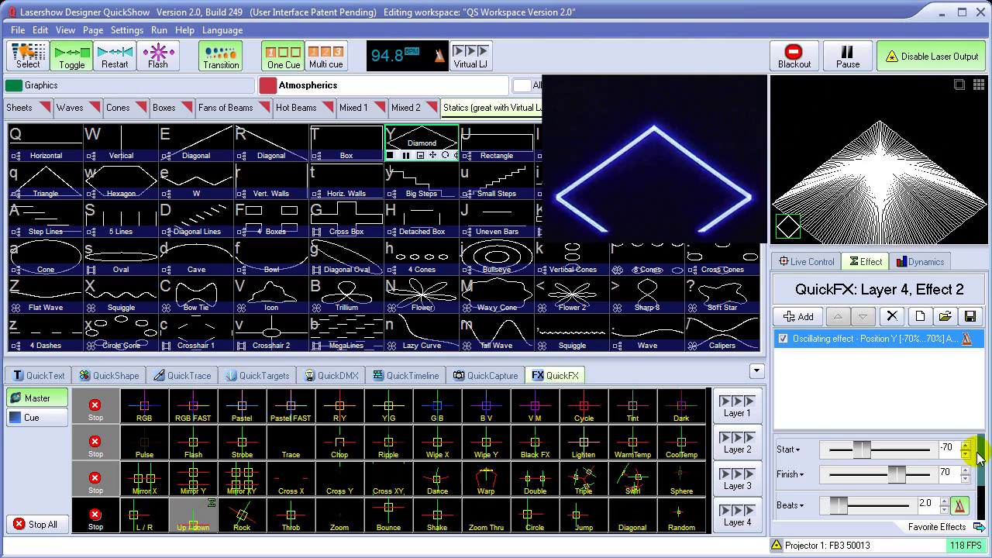
{"action": "scroll", "coordinate": [980, 452], "scroll_direction": "down", "scroll_amount": 3}
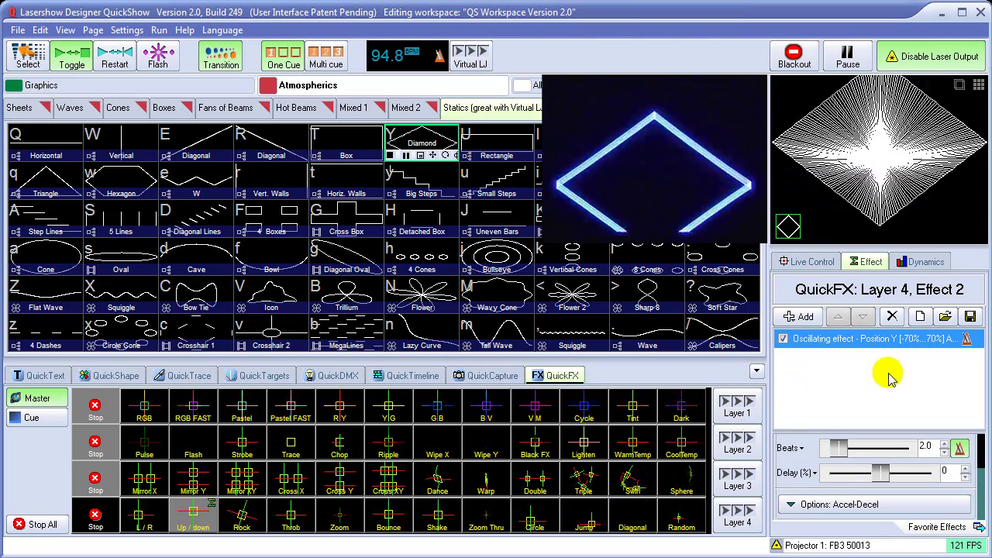
Switch the Up/down motion option to Bounce and set Beats to 1.0
{"action": "left_click", "coordinate": [866, 503]}
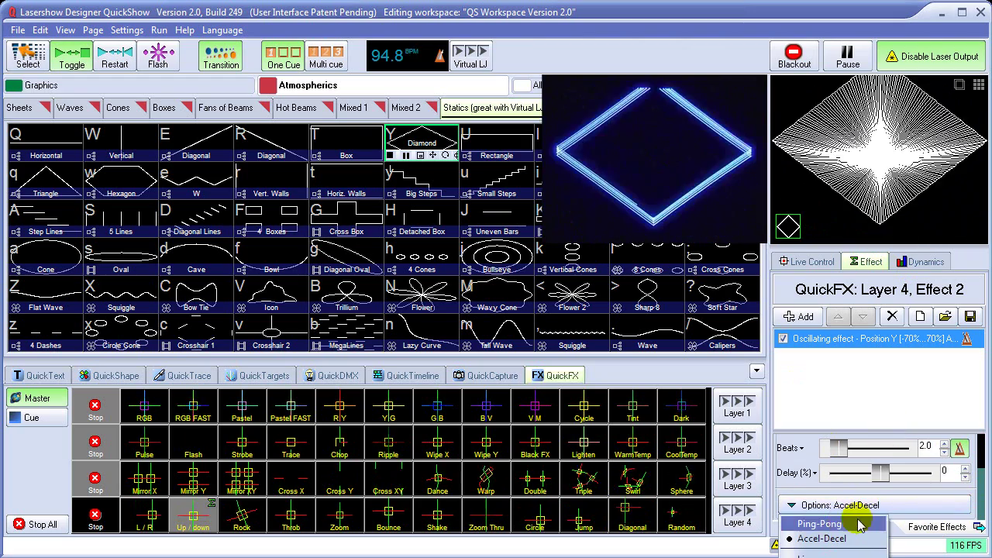
{"action": "left_click", "coordinate": [980, 481]}
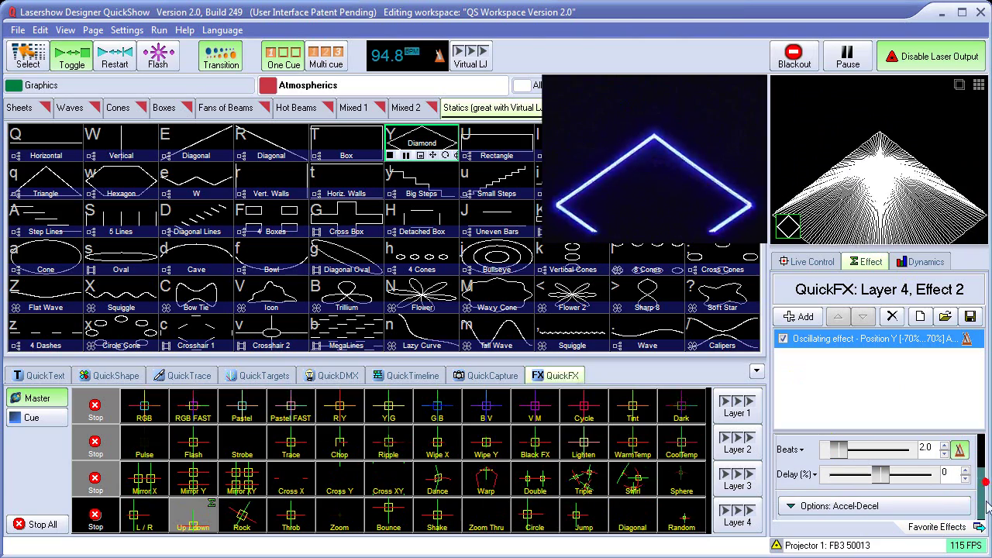
{"action": "left_click", "coordinate": [901, 505]}
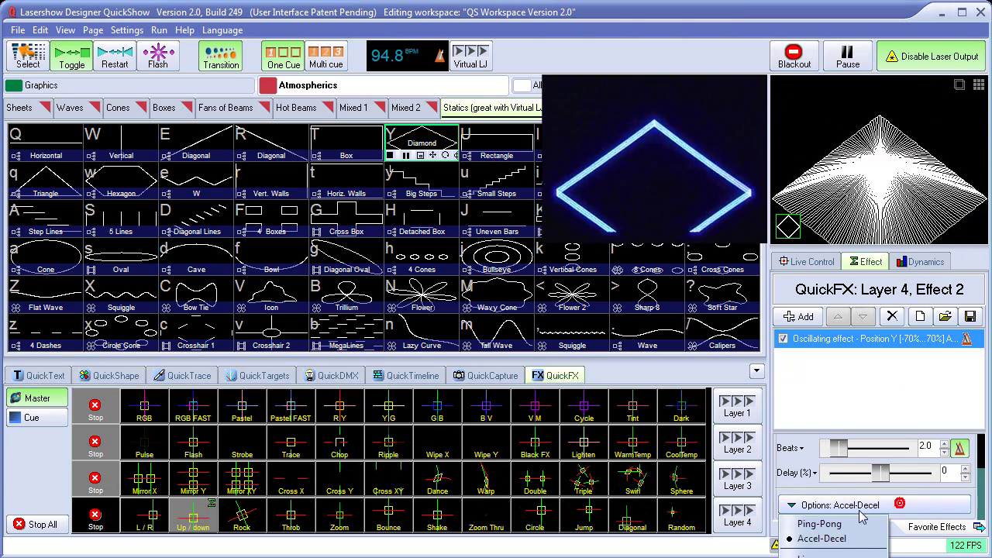
{"action": "left_click", "coordinate": [821, 553]}
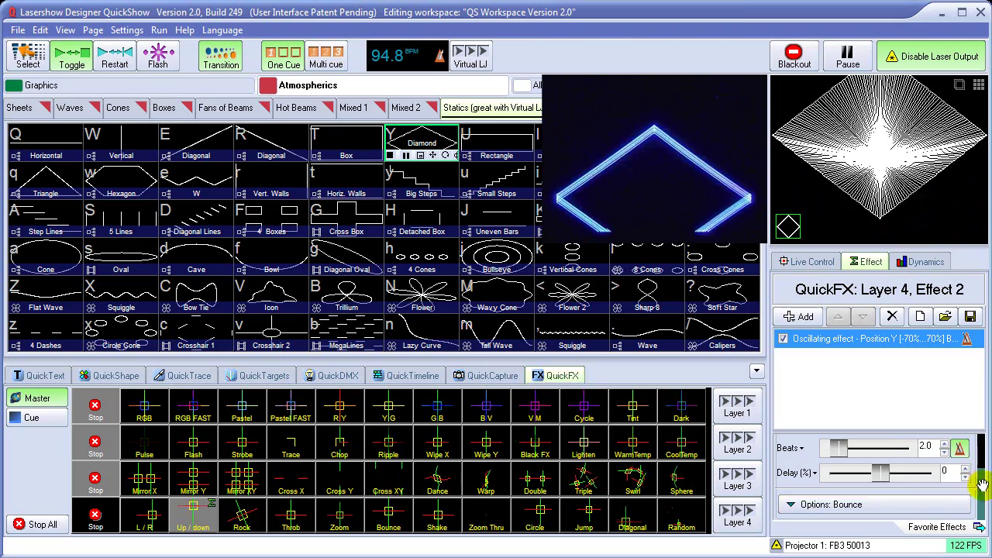
{"action": "scroll", "coordinate": [953, 465], "scroll_direction": "up", "scroll_amount": 1}
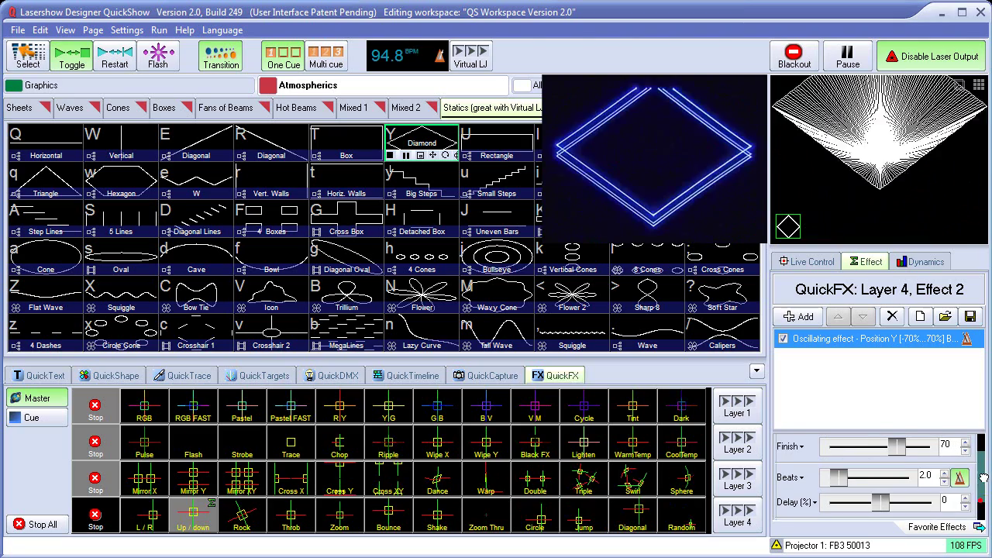
{"action": "double_click", "coordinate": [927, 475]}
{"action": "type", "text": "1"}
{"action": "key", "text": "Return"}
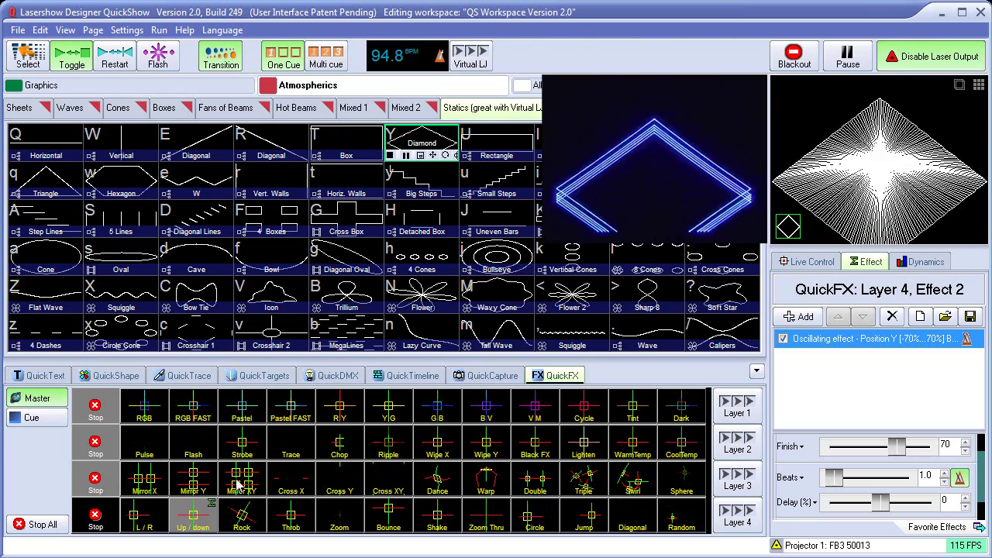
Briefly try Mirror Y, Flash, B V and Rock, then restore the layer 4 Up/down movement
{"action": "left_click", "coordinate": [193, 480]}
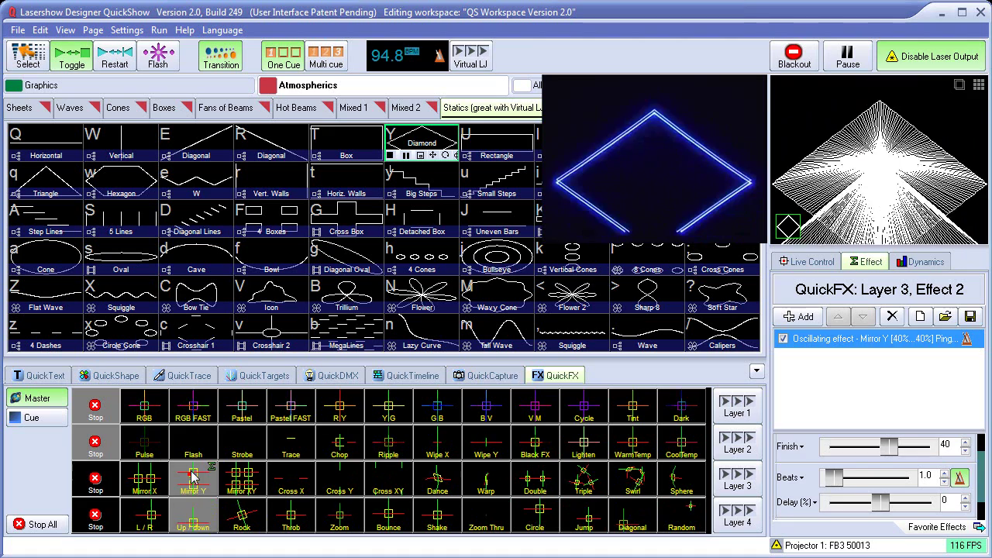
{"action": "left_click", "coordinate": [193, 446]}
{"action": "key", "text": "Escape"}
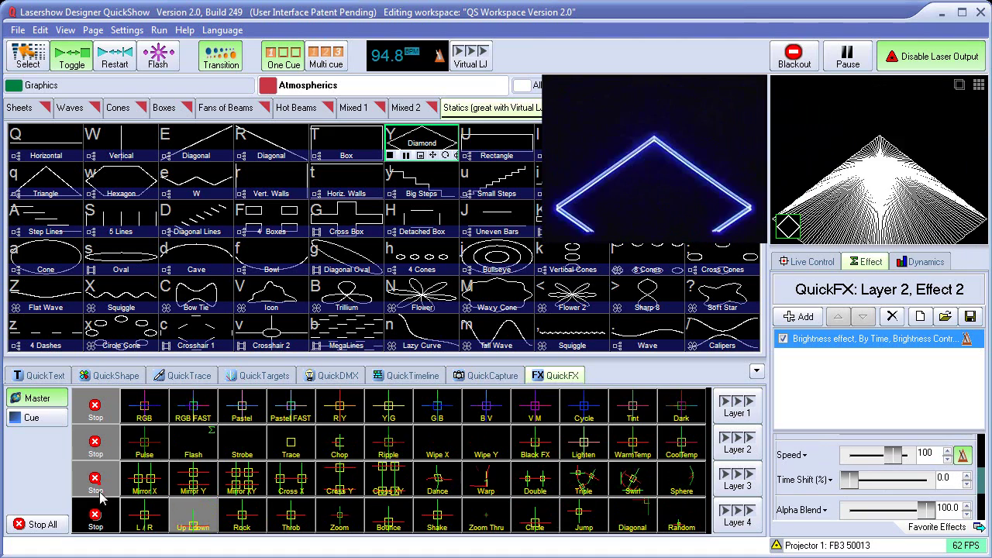
{"action": "left_click", "coordinate": [486, 410]}
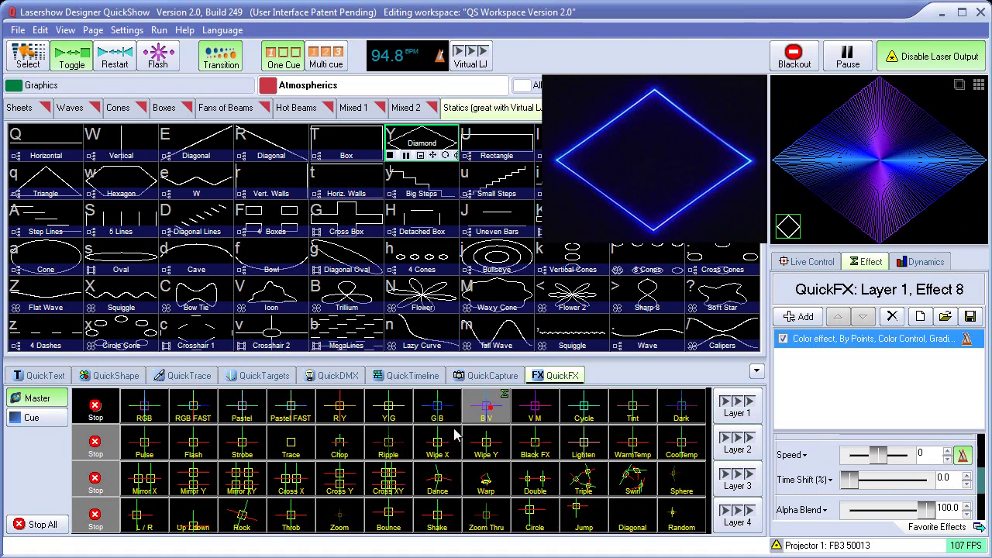
{"action": "left_click", "coordinate": [246, 515]}
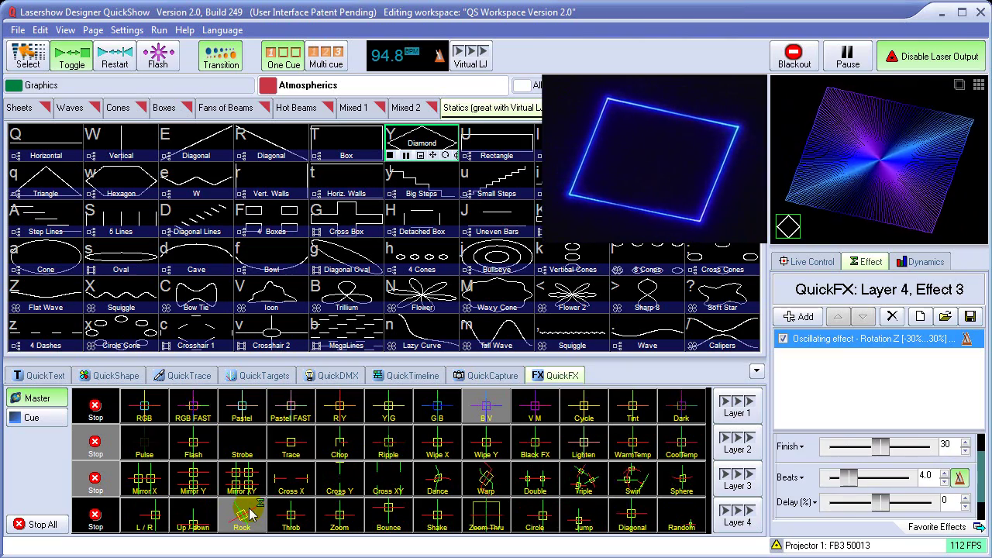
{"action": "left_click_drag", "start_coordinate": [801, 475], "coordinate": [879, 481]}
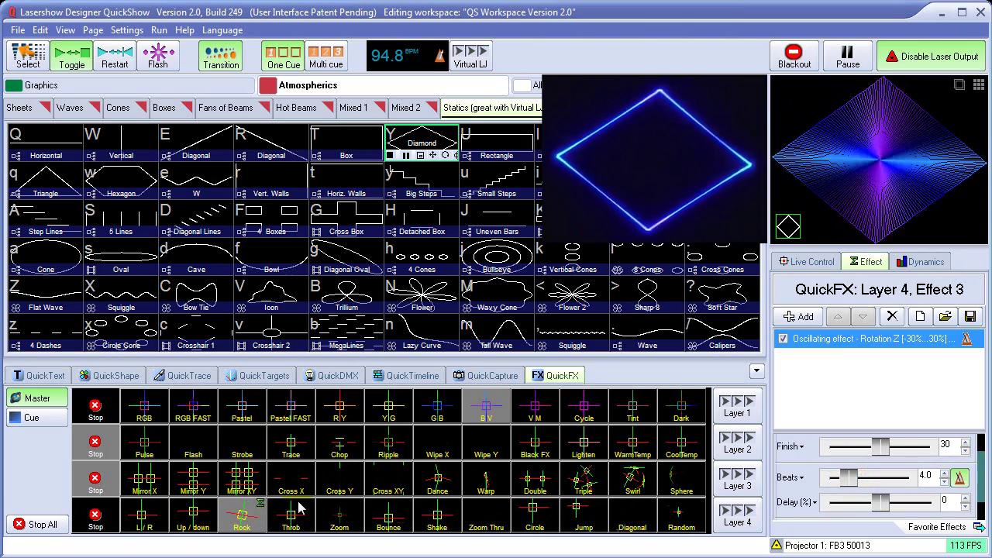
{"action": "left_click", "coordinate": [196, 518]}
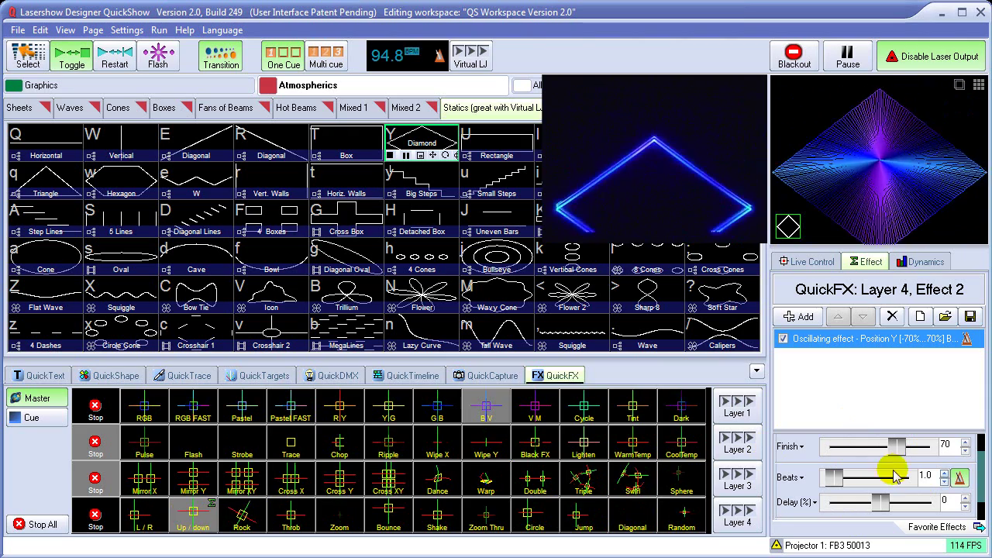
Widen the Up/down Position Y swing to start -200% and finish 200%
{"action": "scroll", "coordinate": [980, 450], "scroll_direction": "up", "scroll_amount": 2}
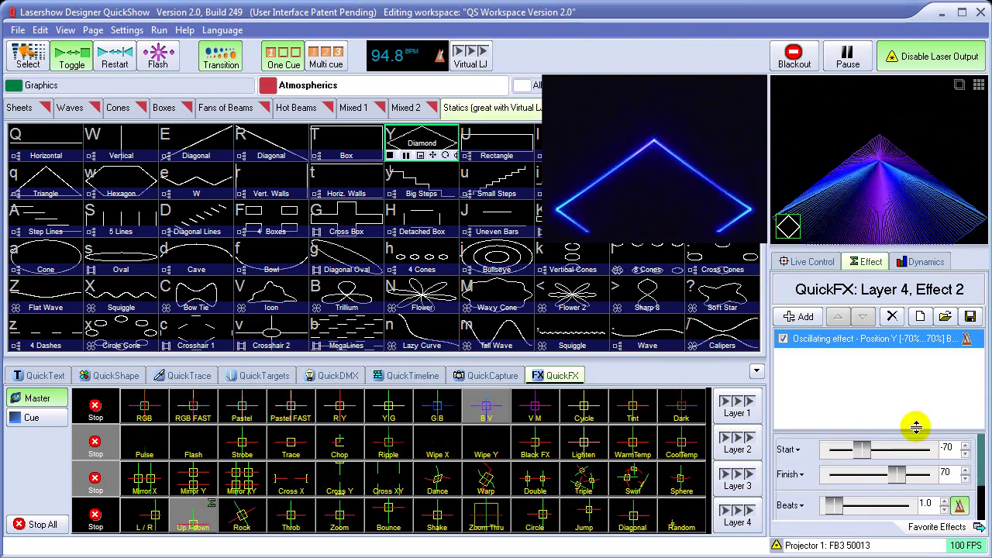
{"action": "left_click_drag", "start_coordinate": [897, 474], "coordinate": [930, 473]}
{"action": "left_click", "coordinate": [862, 450]}
{"action": "left_click_drag", "start_coordinate": [863, 449], "coordinate": [803, 458]}
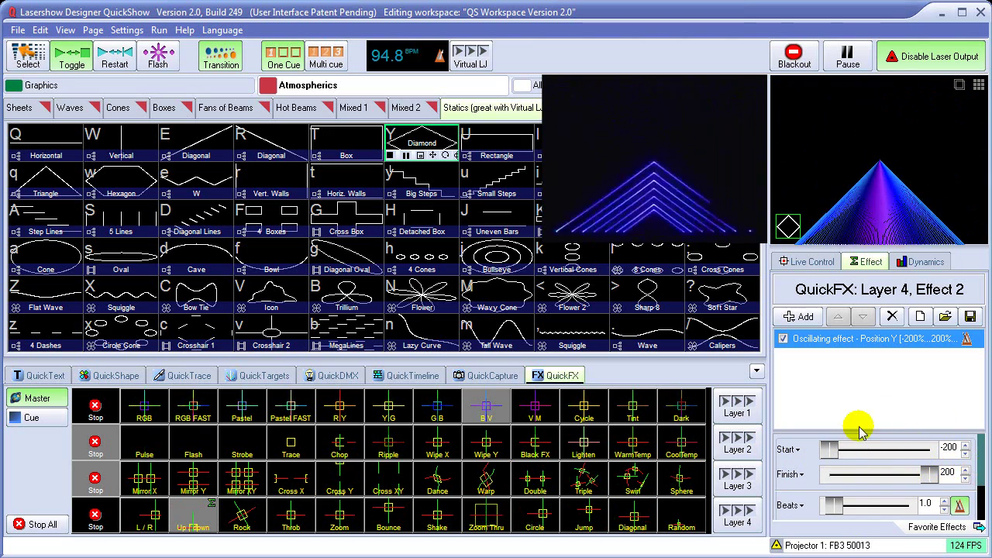
Add a Position X oscillating effect running from -181% to 200%
{"action": "left_click", "coordinate": [802, 320]}
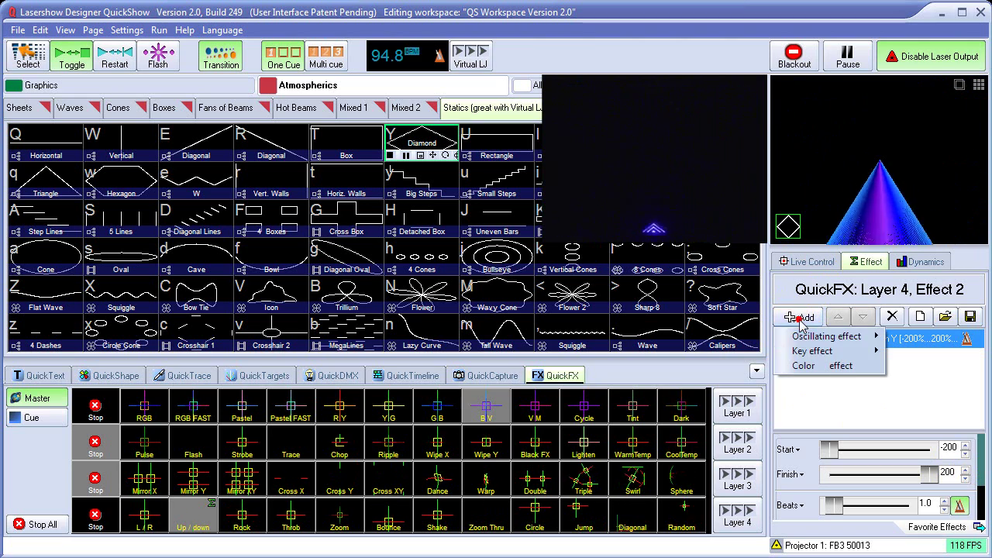
{"action": "mouse_move", "coordinate": [812, 338]}
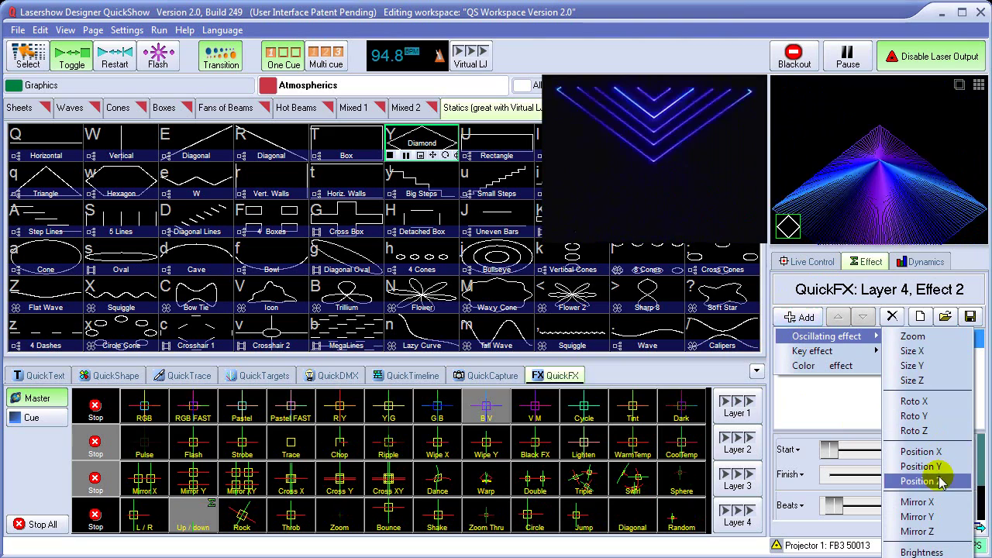
{"action": "left_click", "coordinate": [930, 451]}
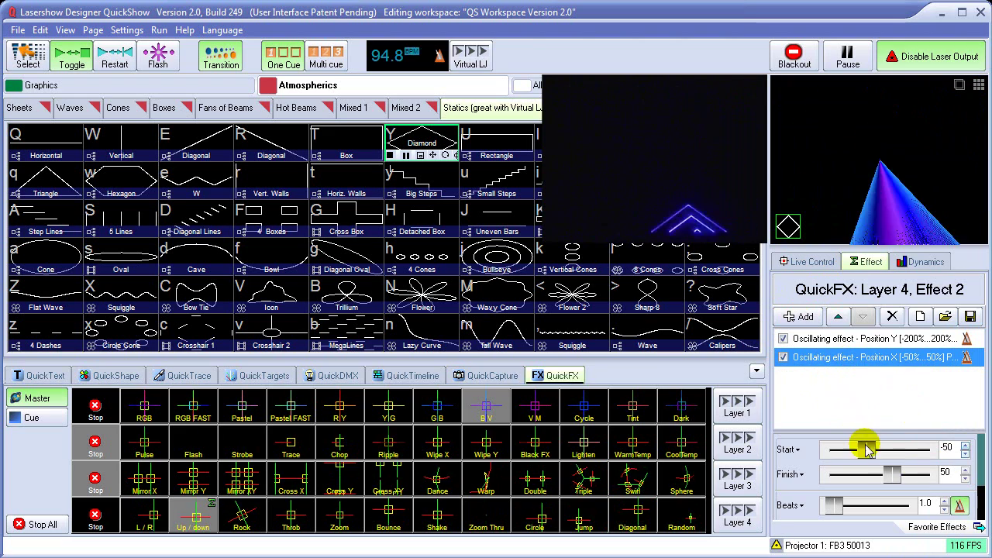
{"action": "left_click_drag", "start_coordinate": [863, 448], "coordinate": [833, 450]}
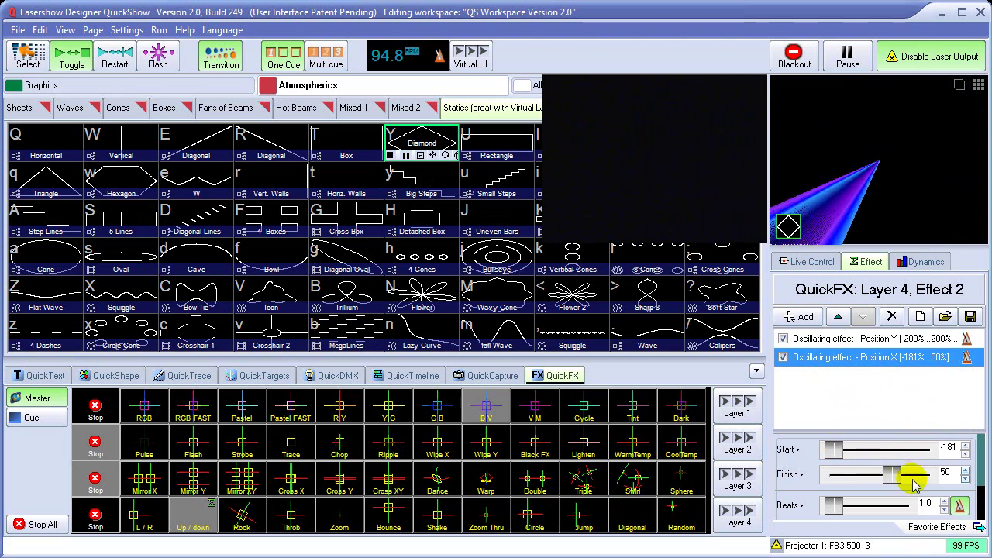
{"action": "left_click_drag", "start_coordinate": [891, 475], "coordinate": [938, 474]}
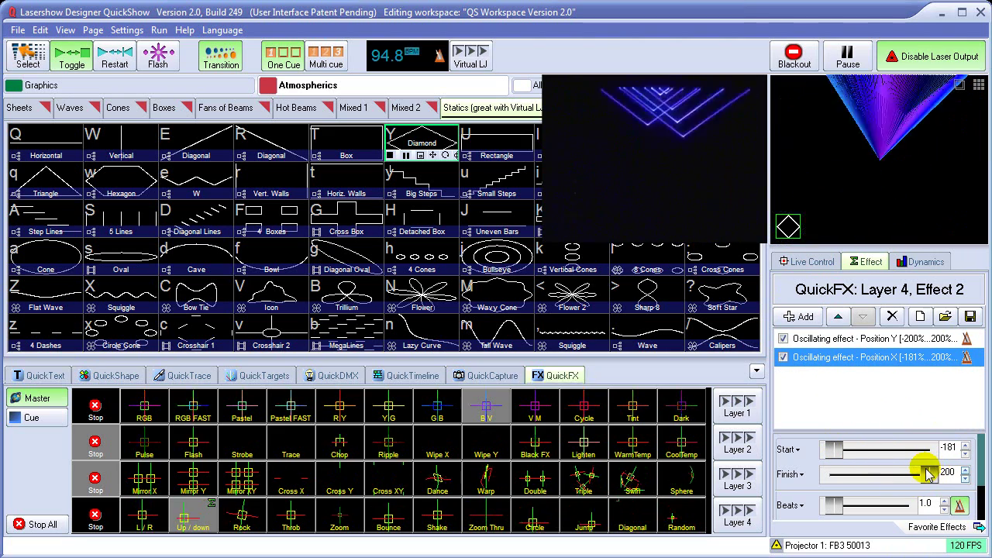
Stop Up/down and all QuickFX, then apply the R/Y colour effect to the diamond
{"action": "left_click", "coordinate": [193, 517]}
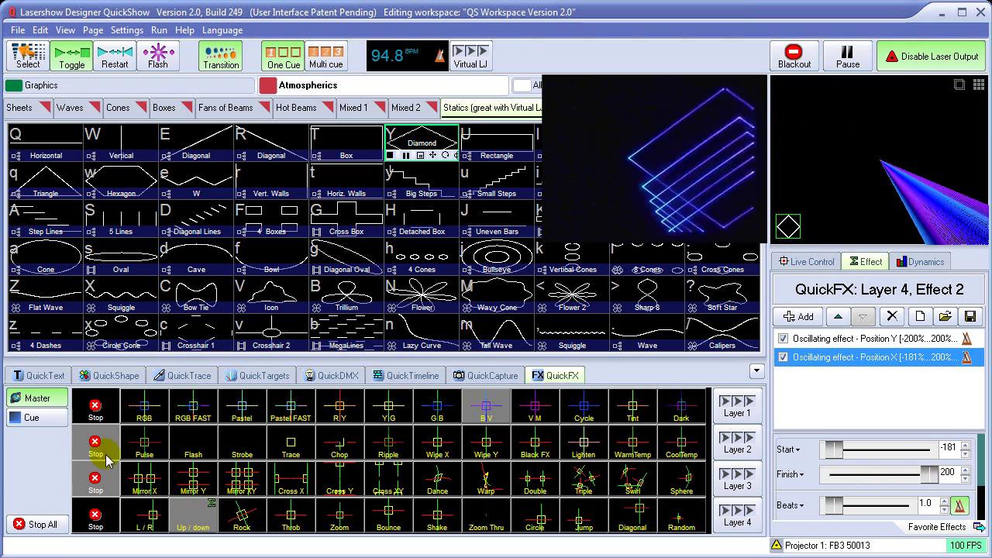
{"action": "left_click", "coordinate": [40, 525]}
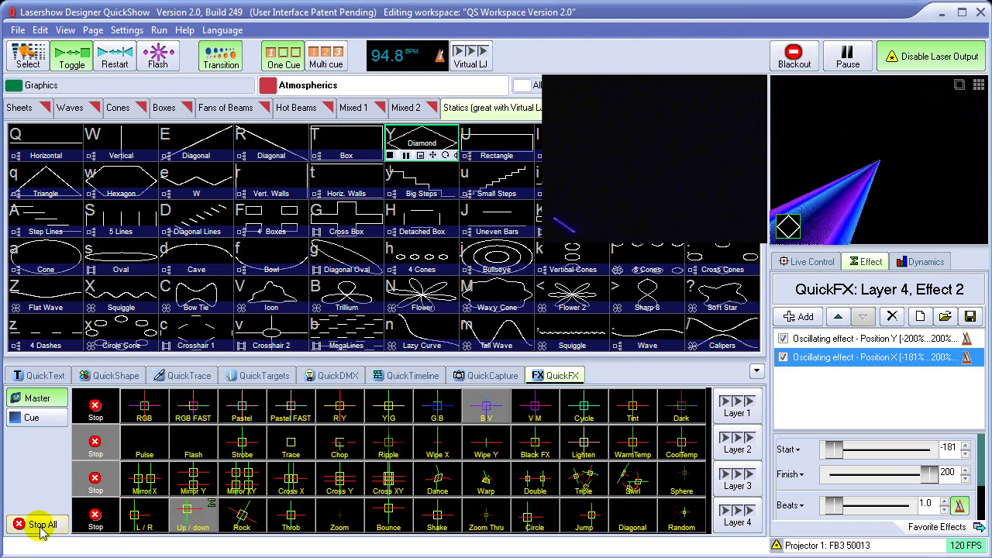
{"action": "left_click", "coordinate": [338, 404]}
Open the R/Y slot's Open Effect dialog, cancel it, and briefly preview Y/G
{"action": "right_click", "coordinate": [341, 404]}
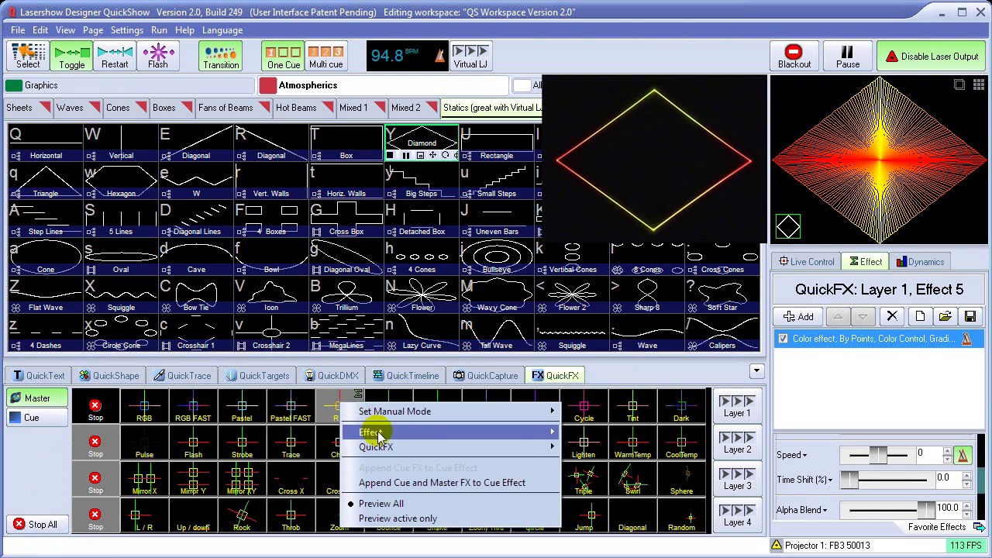
{"action": "mouse_move", "coordinate": [380, 439]}
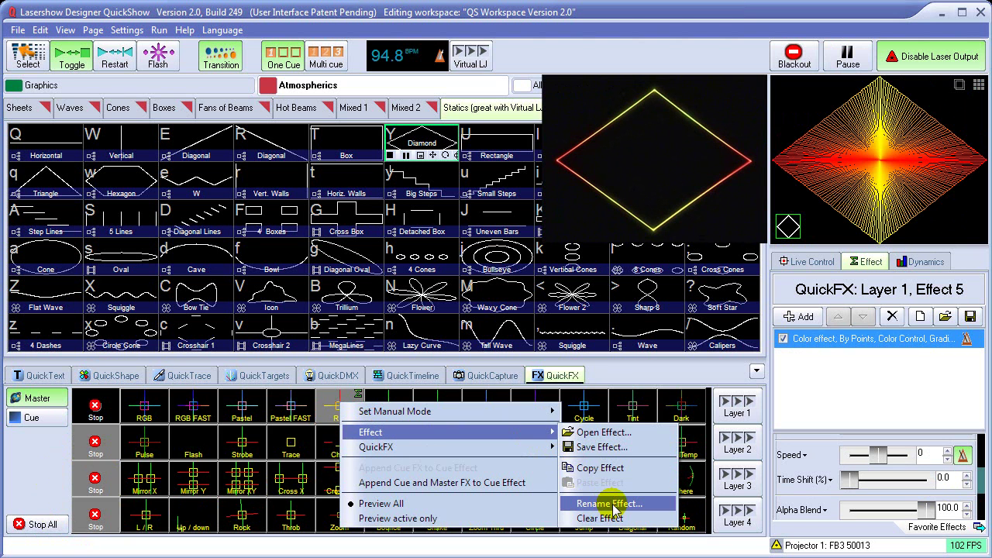
{"action": "left_click", "coordinate": [613, 432]}
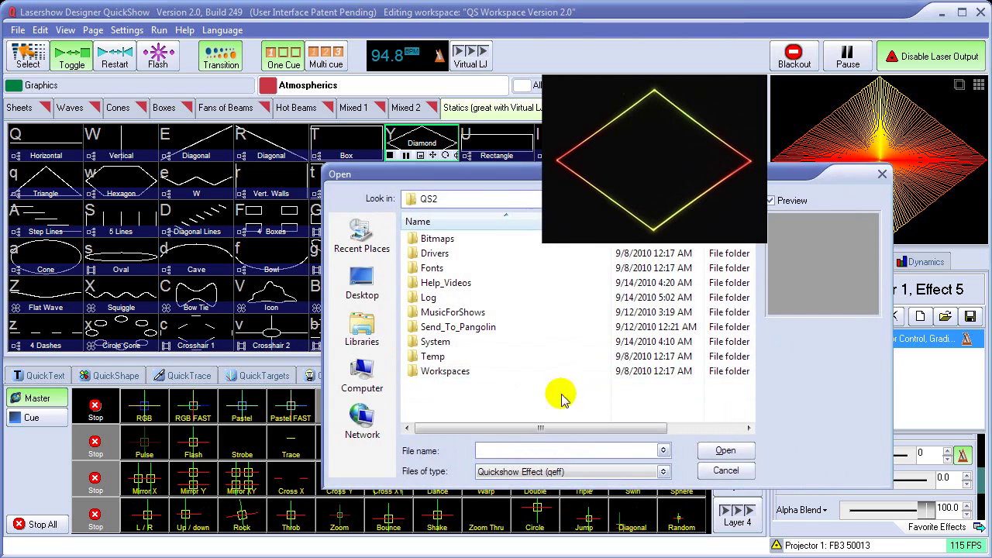
{"action": "left_click", "coordinate": [721, 469]}
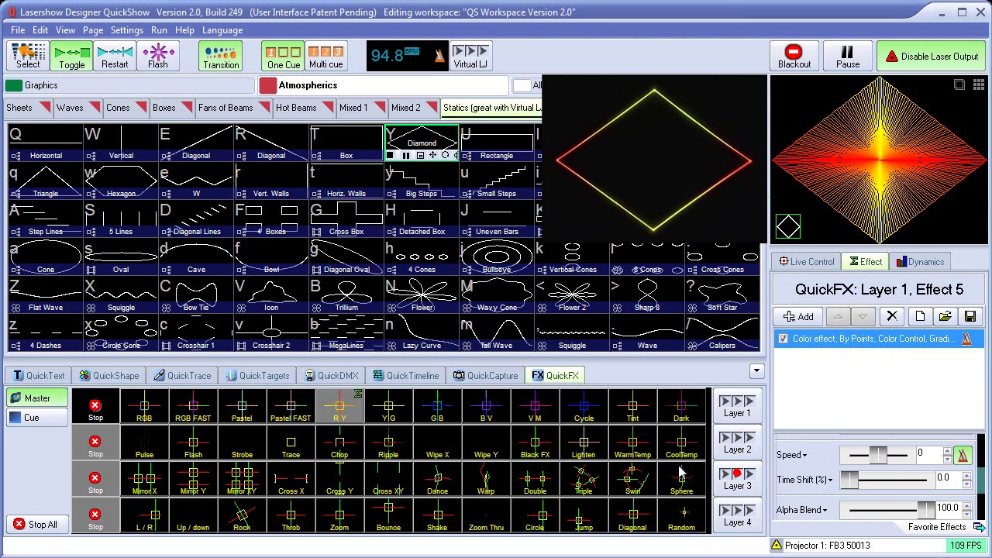
{"action": "left_click", "coordinate": [382, 416]}
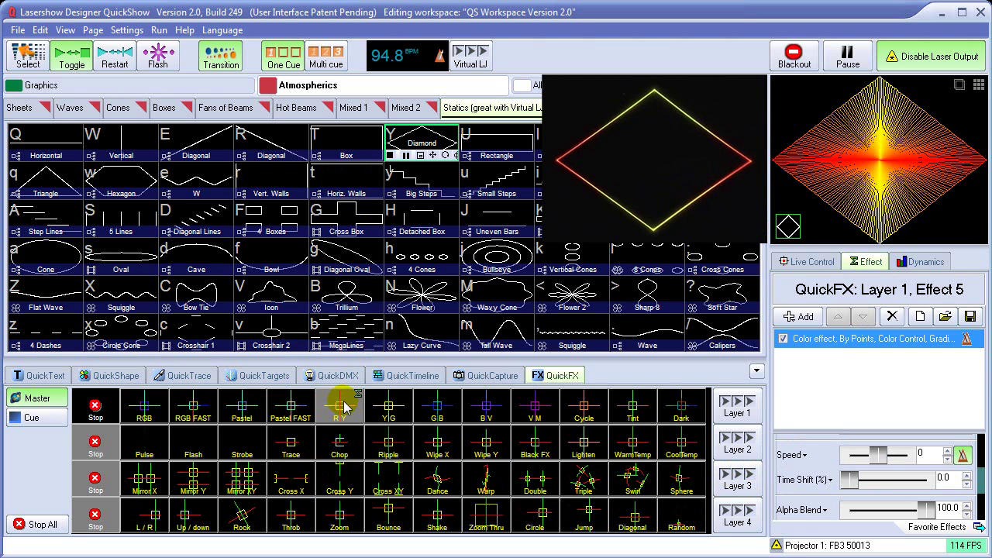
Turn the R Y effect slot into a manual Size effect
{"action": "right_click", "coordinate": [341, 407]}
{"action": "mouse_move", "coordinate": [397, 412]}
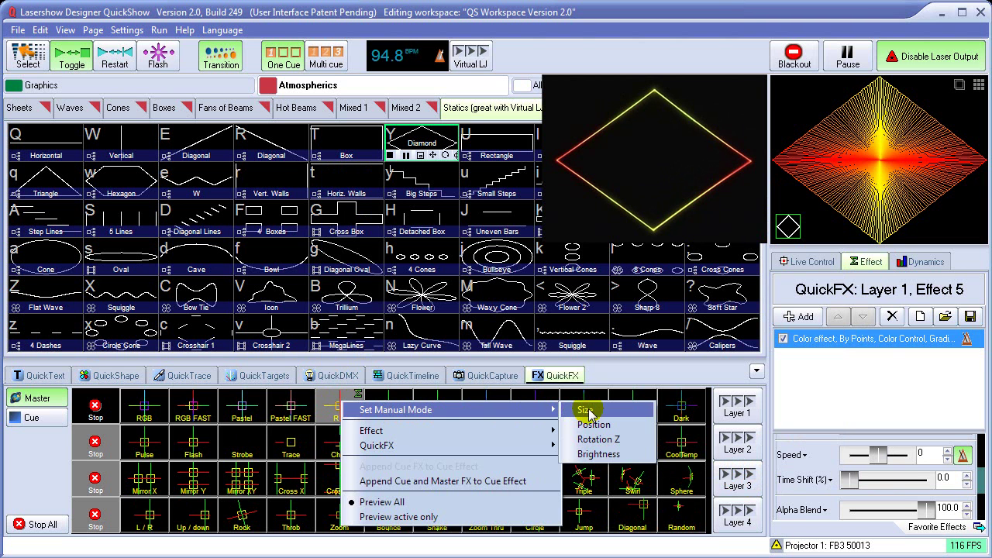
{"action": "left_click", "coordinate": [587, 410]}
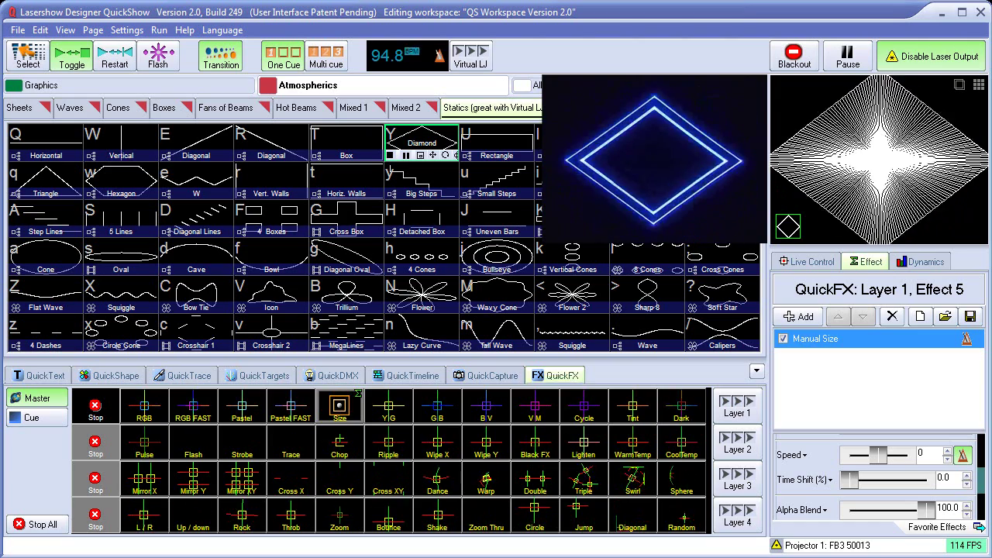
Test Pastel FAST, Trace, Chop, Shake, the manual Size effect and Chop again, then stop all effects
{"action": "left_click", "coordinate": [290, 407]}
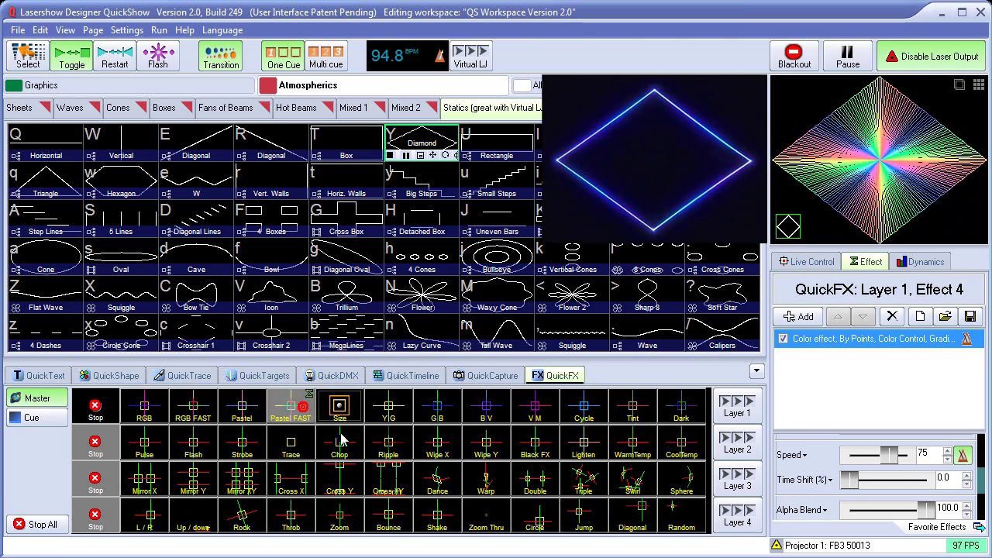
{"action": "left_click", "coordinate": [285, 450]}
{"action": "left_click", "coordinate": [340, 446]}
{"action": "left_click", "coordinate": [437, 518]}
{"action": "left_click", "coordinate": [340, 405]}
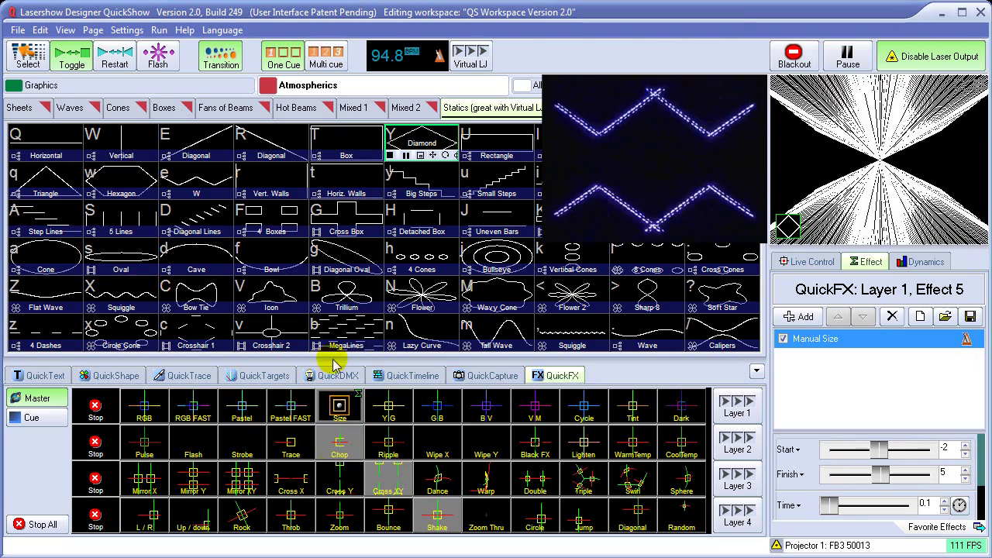
{"action": "left_click", "coordinate": [347, 434]}
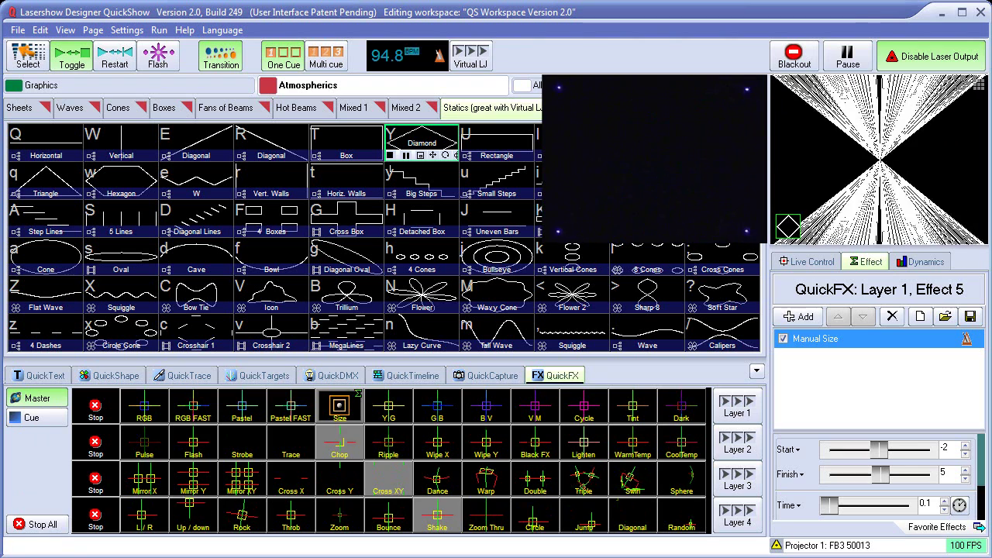
{"action": "left_click", "coordinate": [56, 529]}
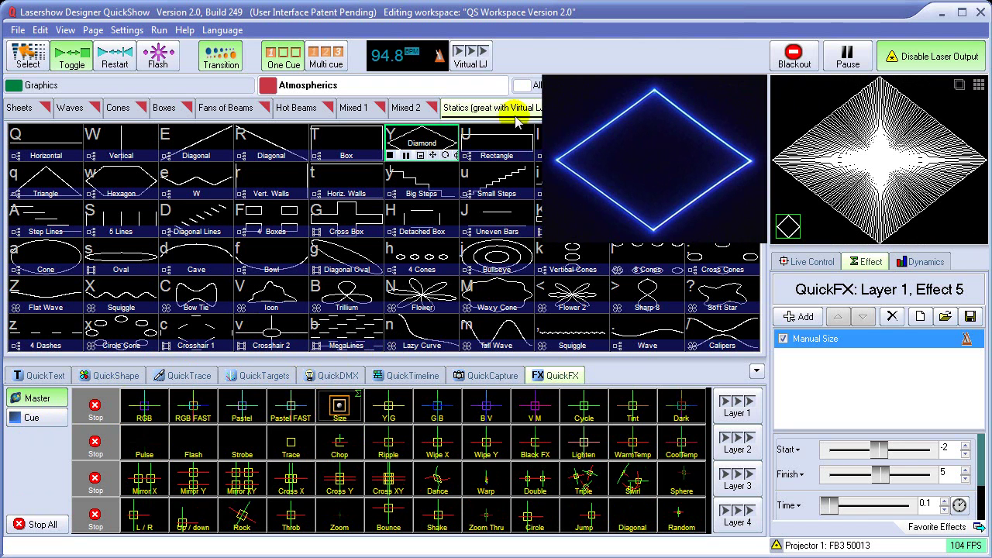
Black out the output, go to the Graphics Animals cue page and enable Multi cue
{"action": "left_click", "coordinate": [794, 55]}
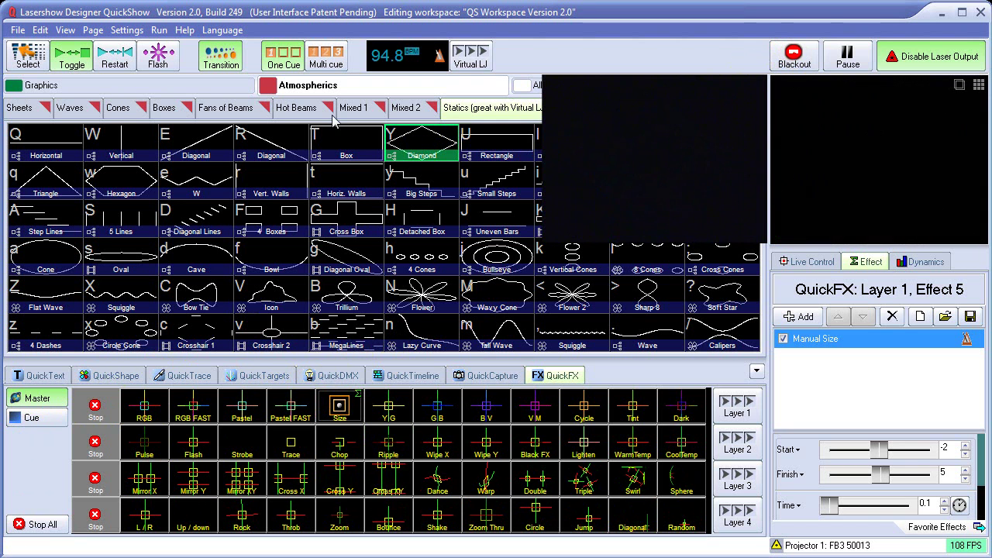
{"action": "left_click", "coordinate": [84, 87]}
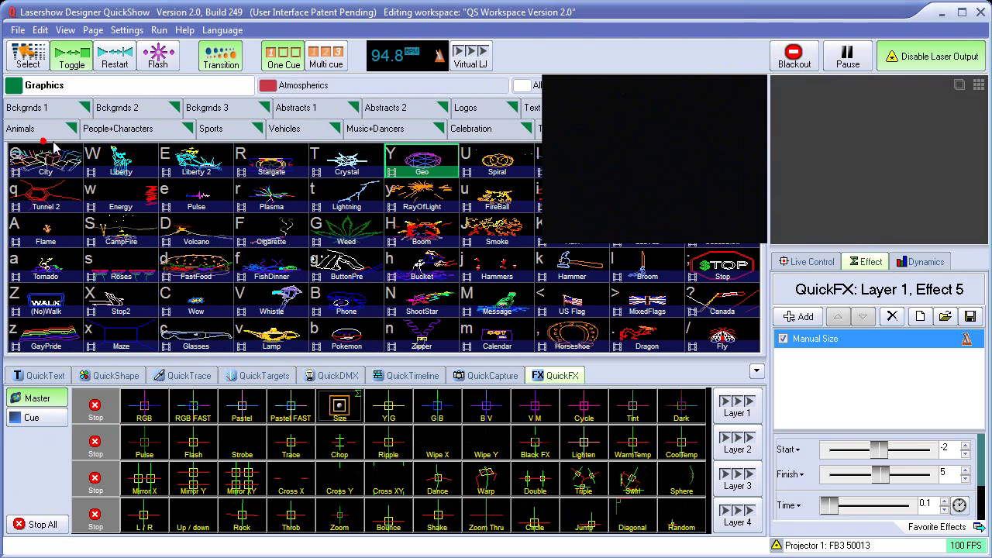
{"action": "left_click", "coordinate": [30, 135]}
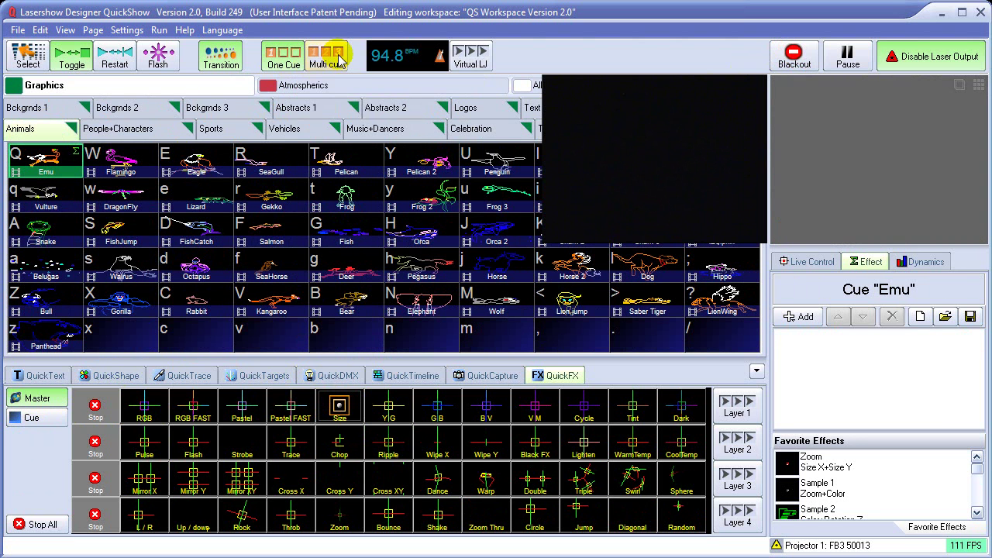
{"action": "left_click", "coordinate": [318, 62]}
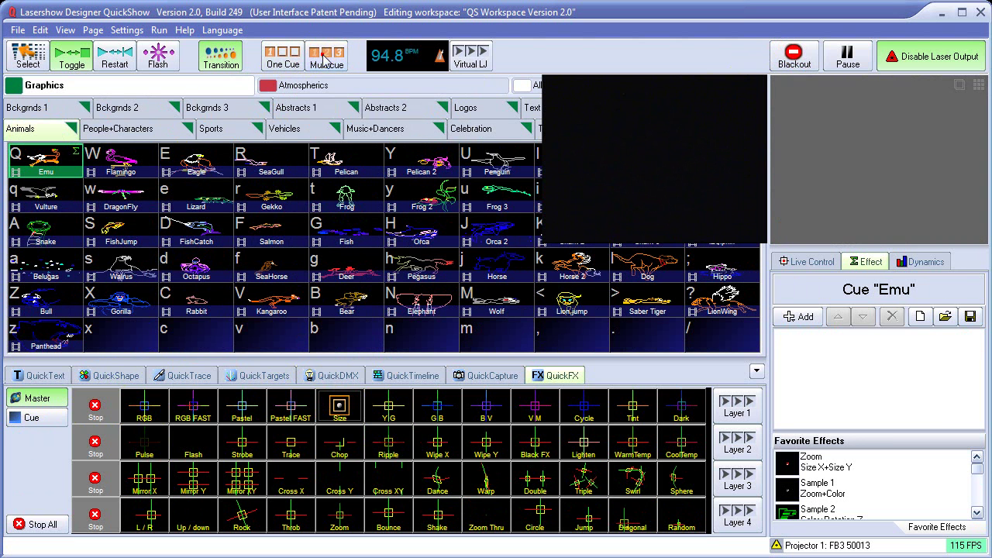
Start the Emu, SeaGull and Pelican cues together and review each cue's settings
{"action": "left_click", "coordinate": [56, 159]}
{"action": "left_click", "coordinate": [271, 161]}
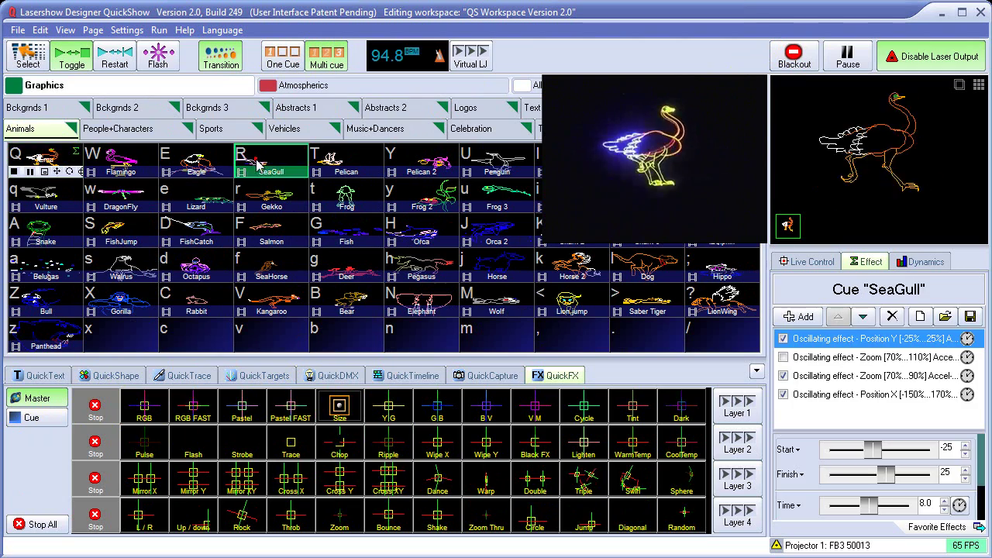
{"action": "left_click", "coordinate": [358, 168]}
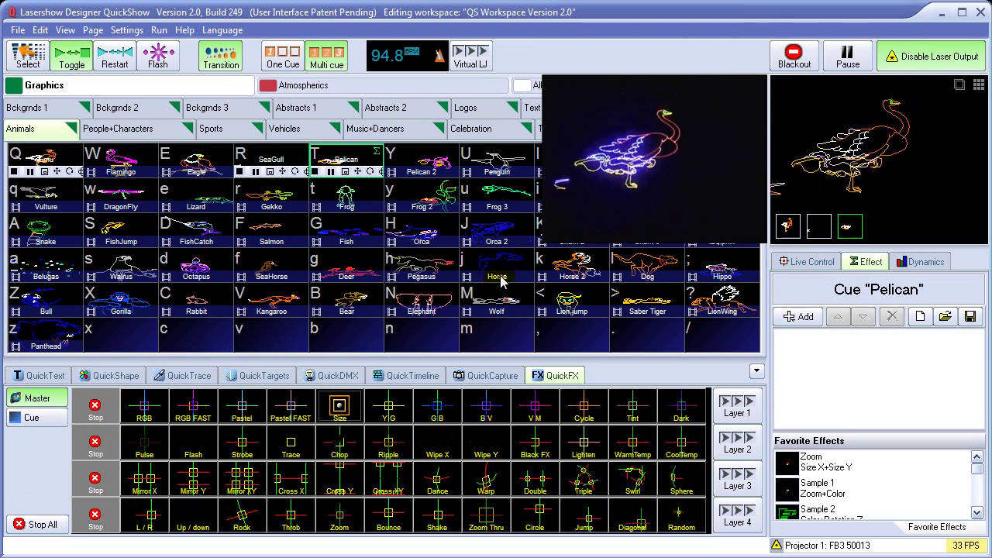
{"action": "left_click", "coordinate": [44, 165]}
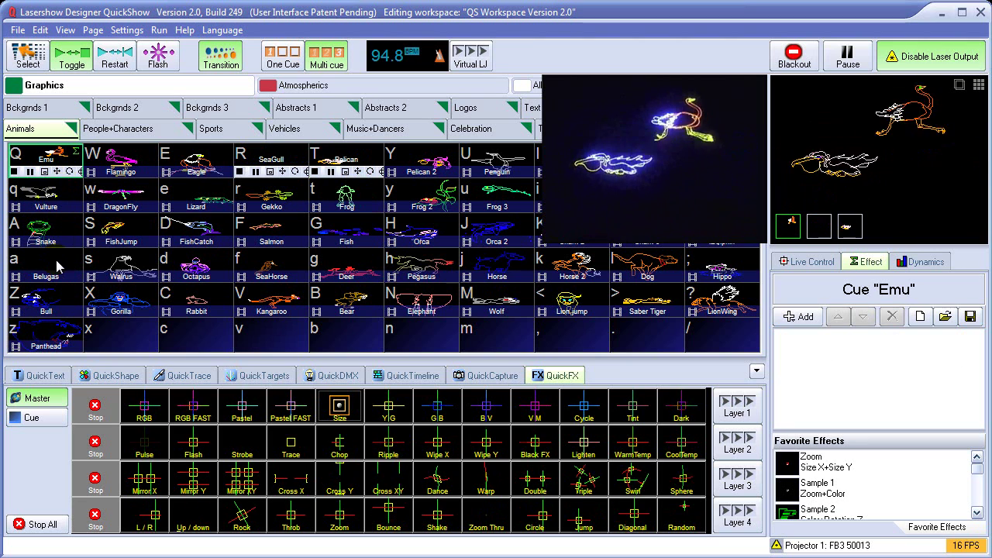
{"action": "left_click", "coordinate": [333, 163]}
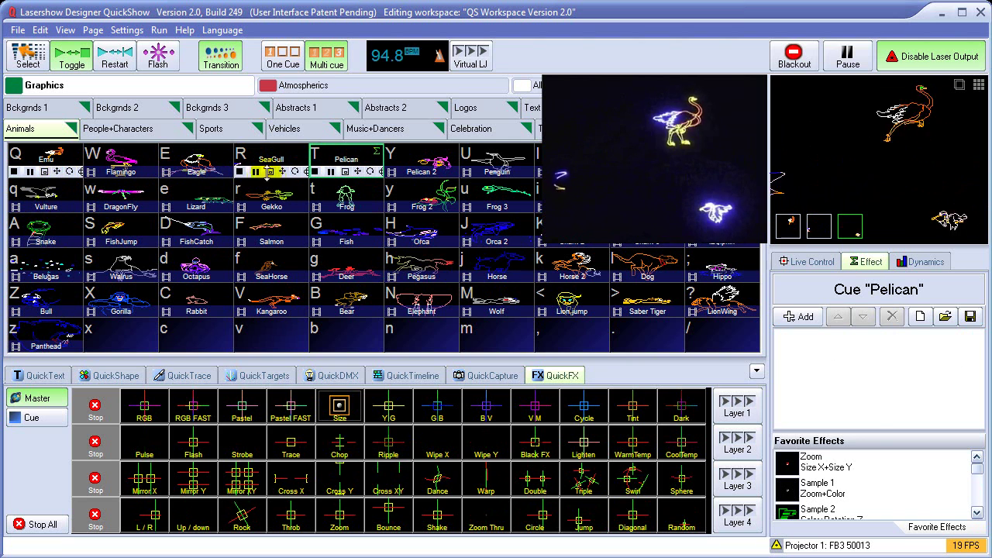
{"action": "left_click", "coordinate": [281, 170]}
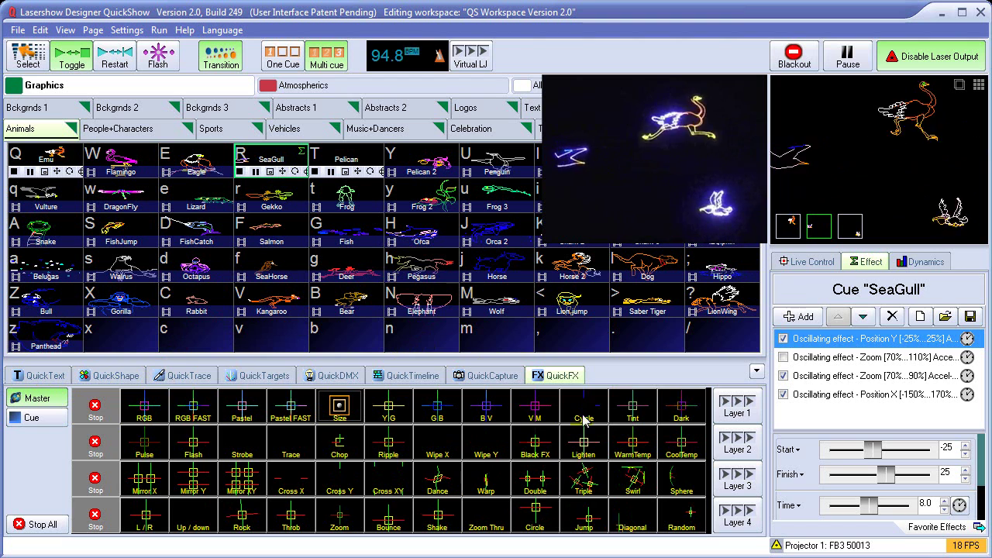
Apply the master B V colour effect, try Chop, and add Dance on layer 3
{"action": "left_click", "coordinate": [486, 411]}
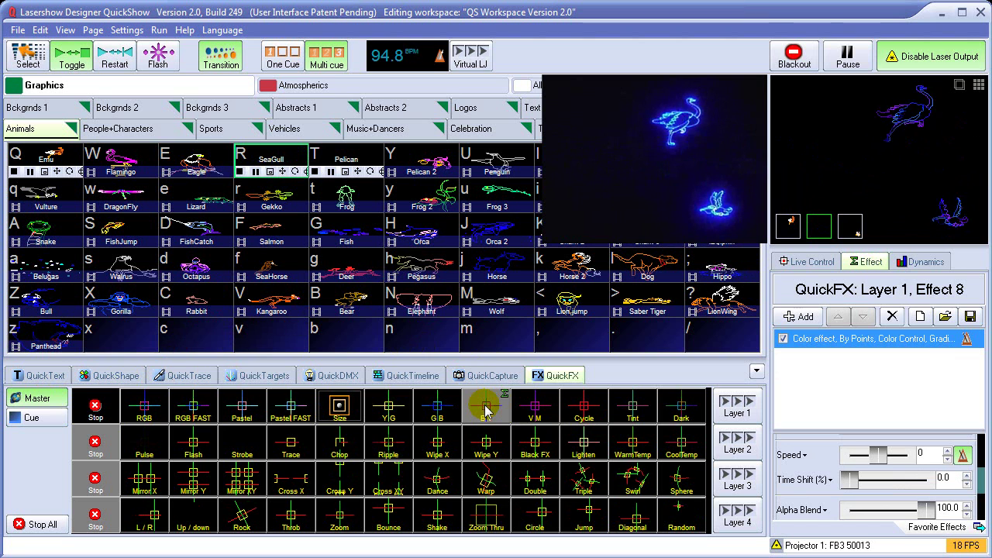
{"action": "left_click", "coordinate": [486, 411]}
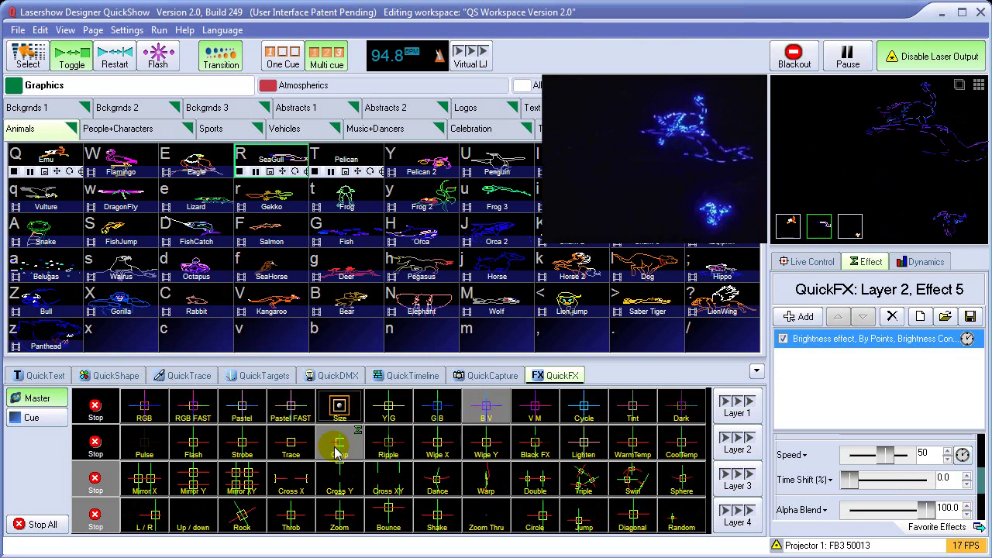
{"action": "left_click", "coordinate": [338, 449]}
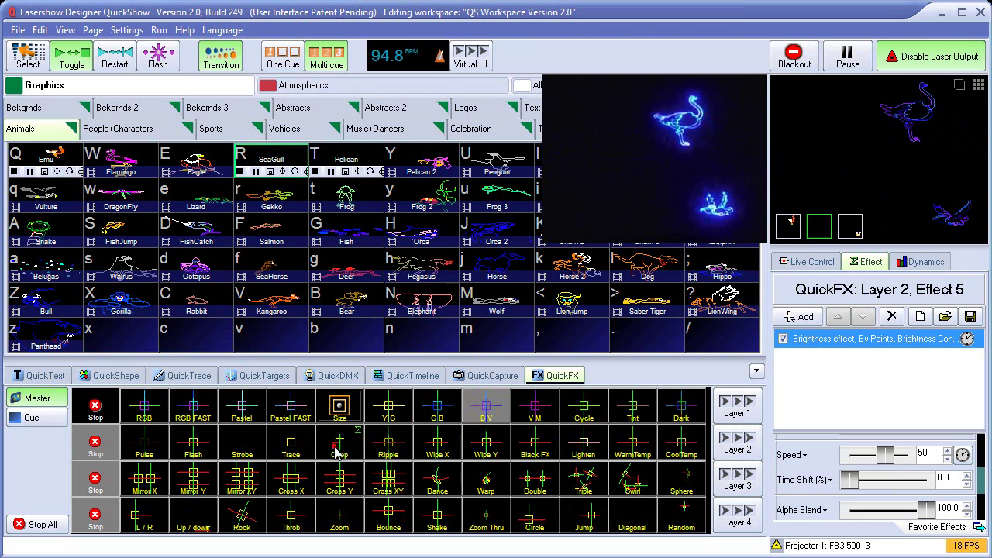
{"action": "left_click", "coordinate": [444, 486]}
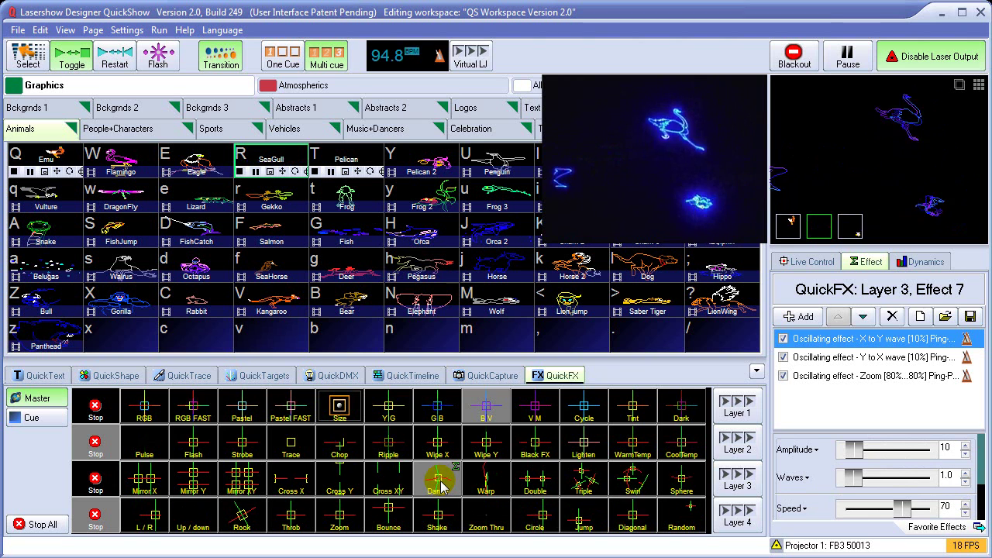
Stop the layer 3 and 1 master effects, then set Live Control to Cue and enlarge the Emu
{"action": "left_click", "coordinate": [95, 480]}
{"action": "left_click", "coordinate": [95, 403]}
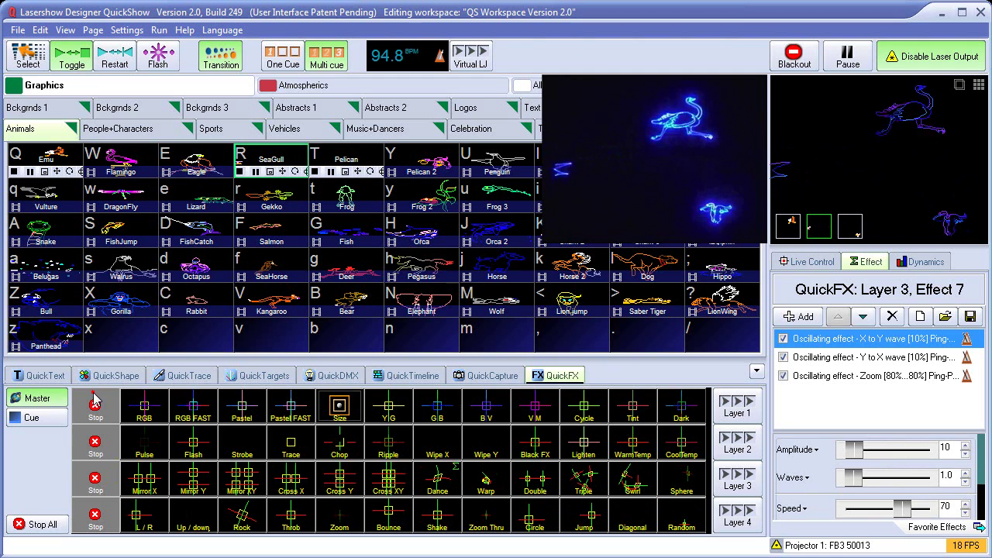
{"action": "left_click", "coordinate": [810, 263]}
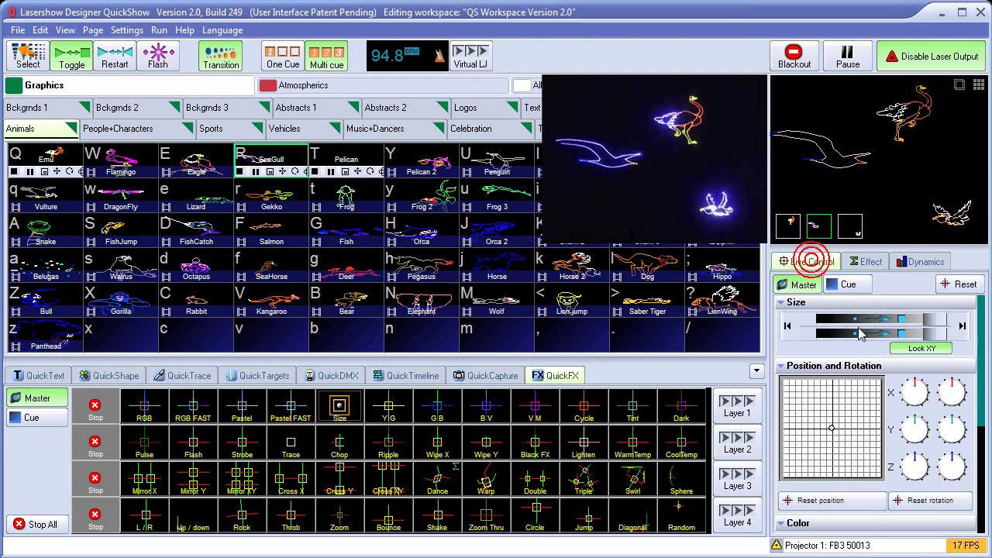
{"action": "left_click", "coordinate": [899, 318]}
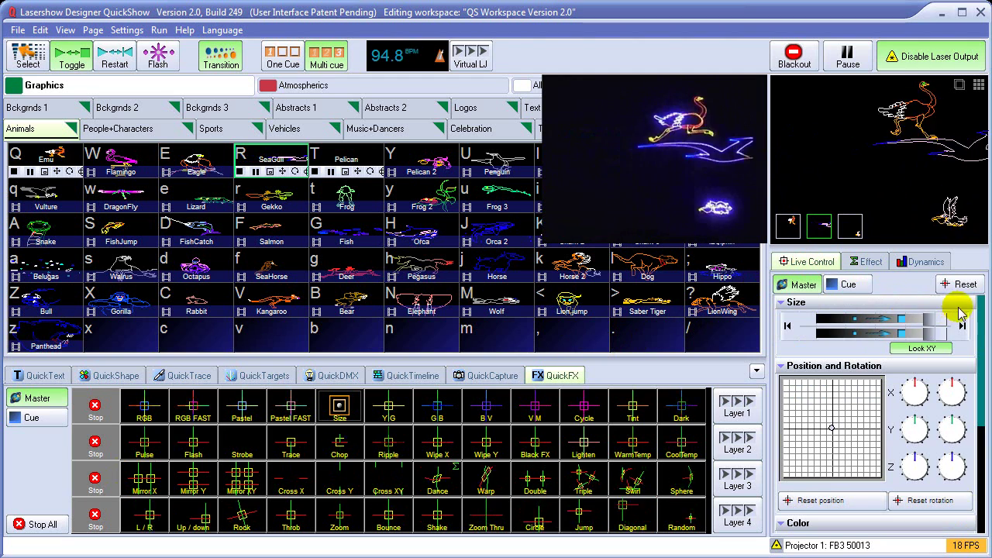
{"action": "left_click", "coordinate": [827, 424]}
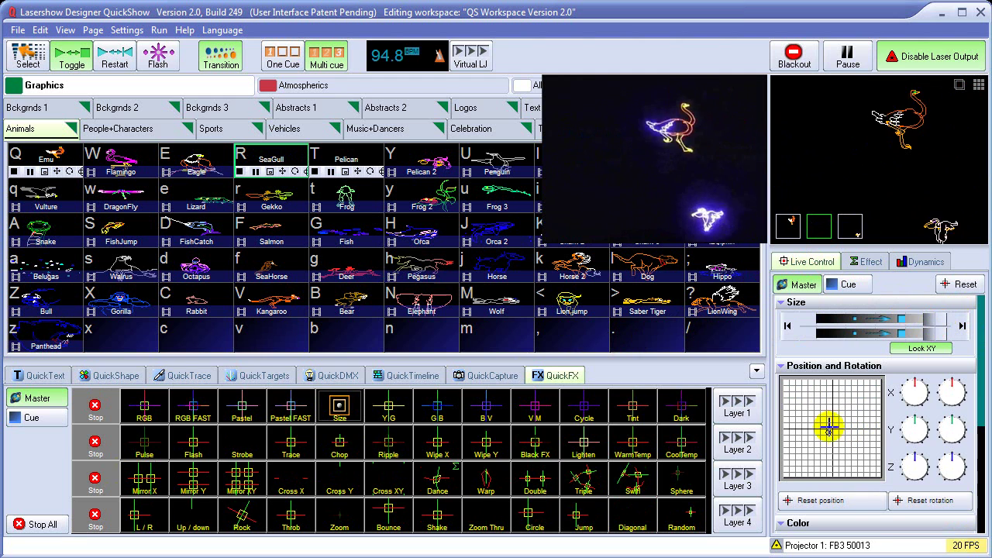
{"action": "left_click", "coordinate": [852, 284]}
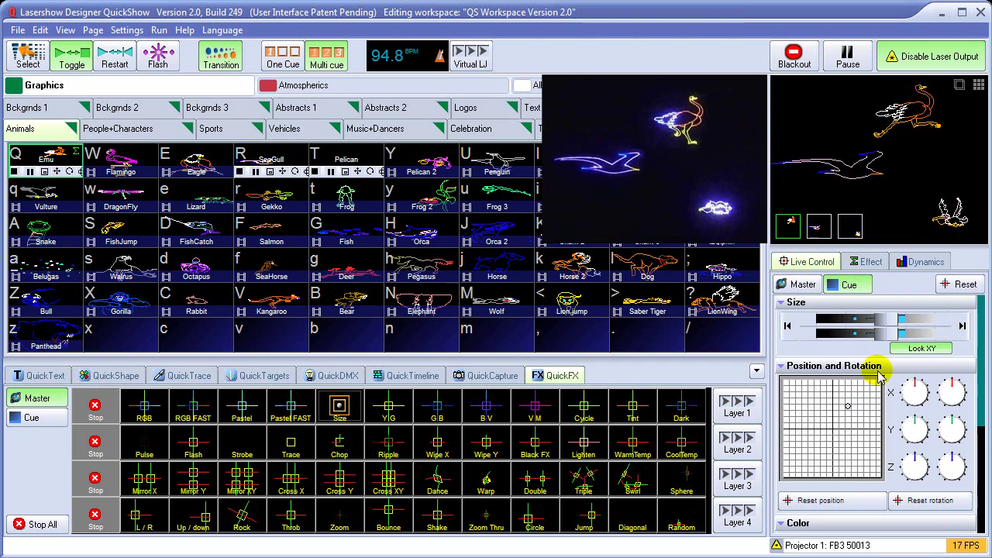
{"action": "mouse_move", "coordinate": [879, 320]}
{"action": "left_mouse_down"}
{"action": "mouse_move", "coordinate": [915, 325]}
{"action": "mouse_move", "coordinate": [871, 318]}
{"action": "left_mouse_up"}
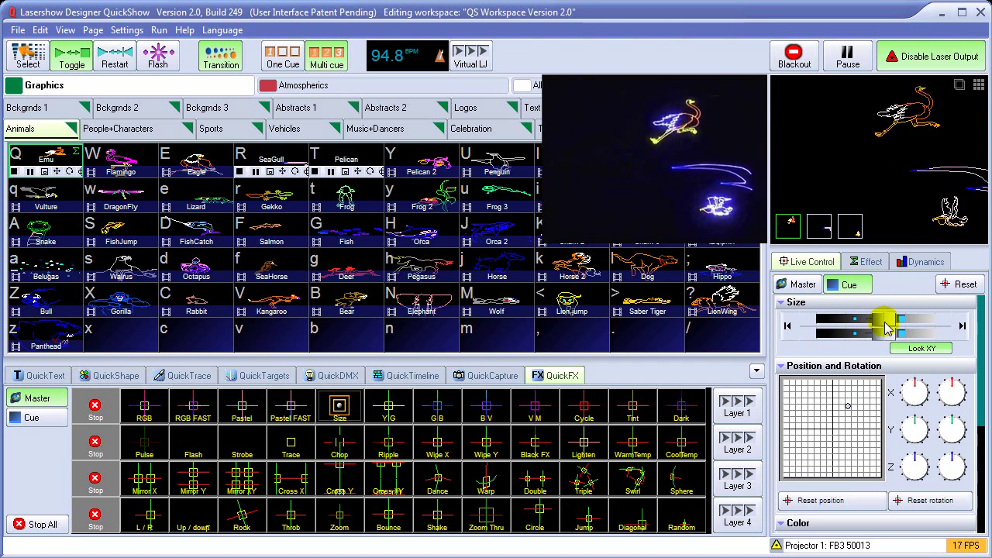
In per-cue QuickFX, give the Emu V M colour and Swirl, and the Pelican Sphere
{"action": "left_click", "coordinate": [32, 421]}
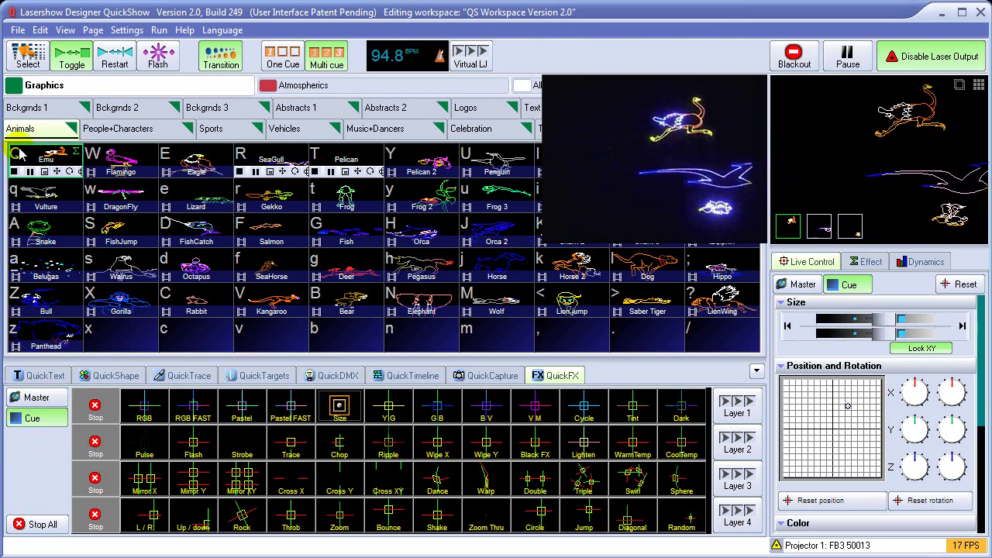
{"action": "left_click", "coordinate": [534, 404]}
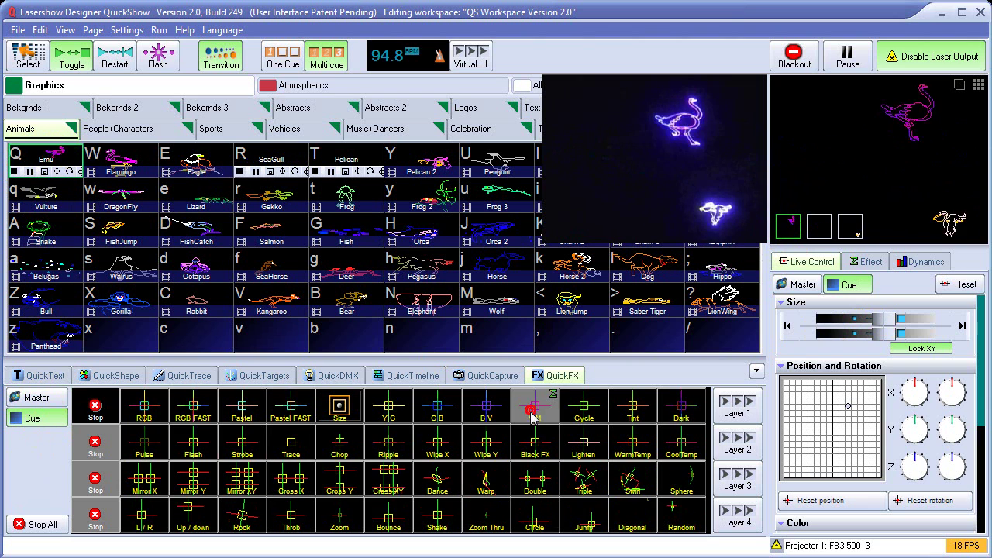
{"action": "left_click", "coordinate": [436, 476]}
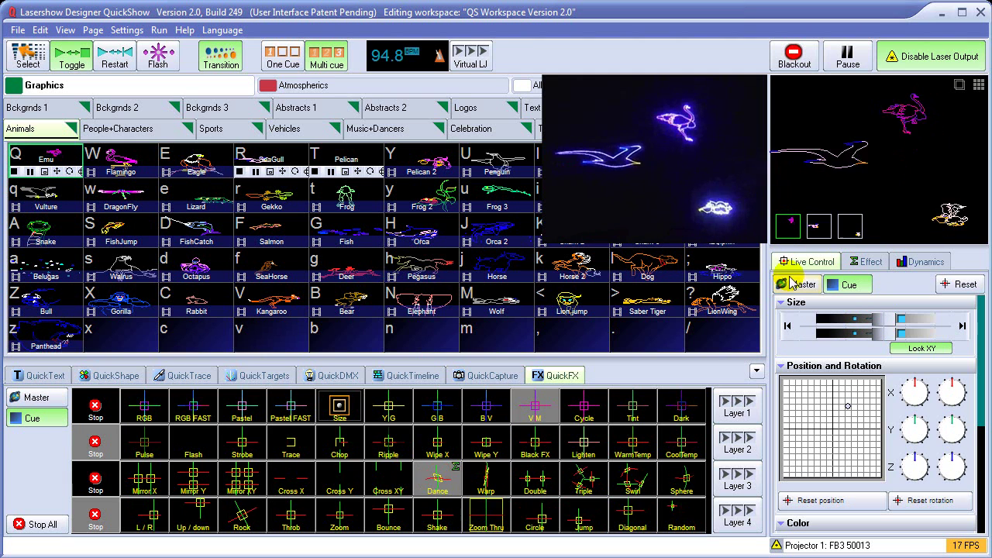
{"action": "left_click", "coordinate": [634, 482]}
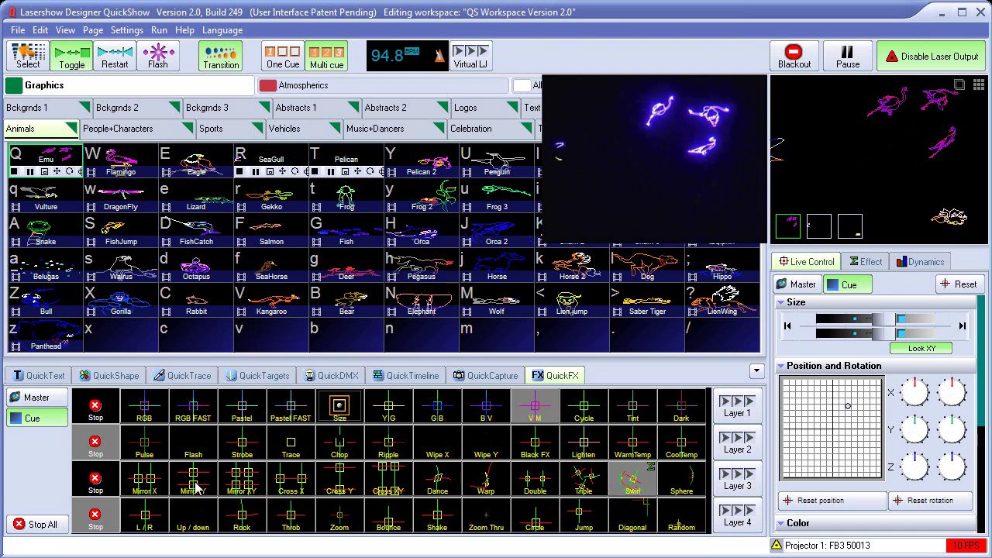
{"action": "left_click", "coordinate": [851, 227]}
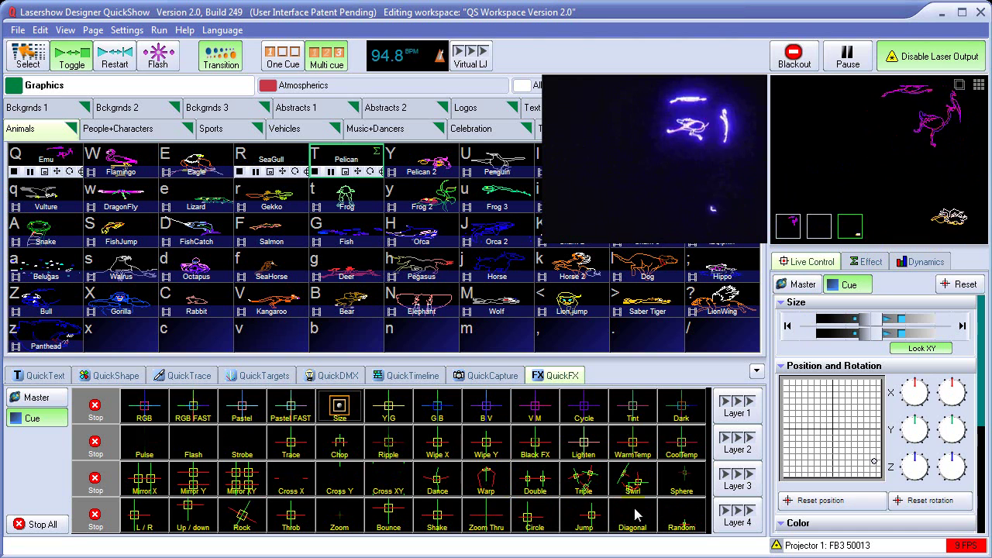
{"action": "left_click", "coordinate": [681, 476]}
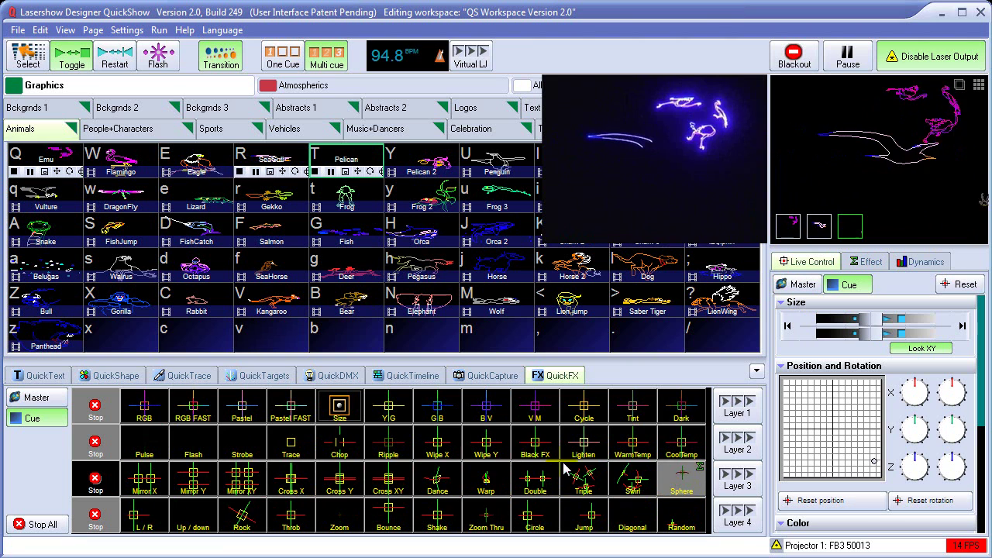
Apply the master Rock effect to all cues, stop all effects, and return to per-cue mode
{"action": "left_click", "coordinate": [41, 403]}
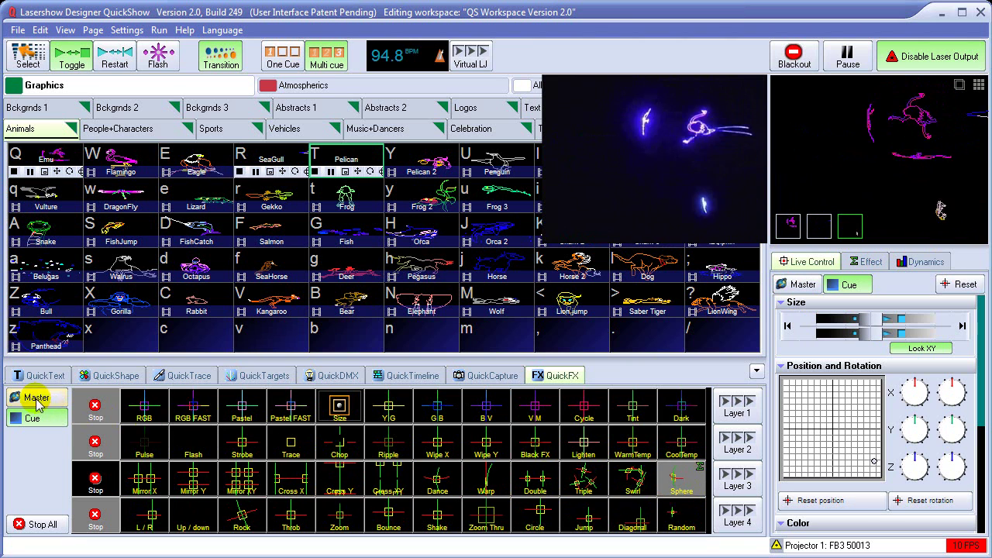
{"action": "left_click", "coordinate": [33, 403]}
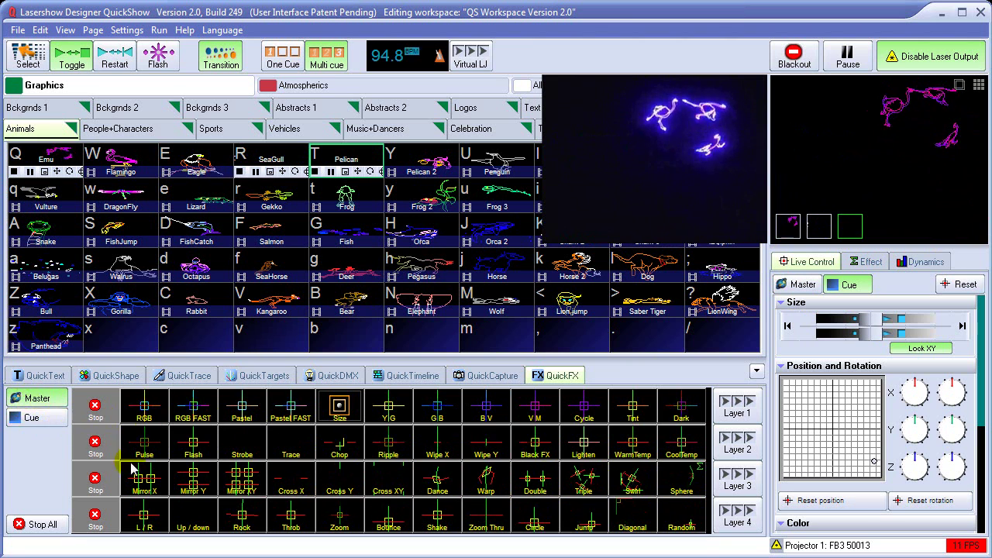
{"action": "left_click", "coordinate": [244, 519]}
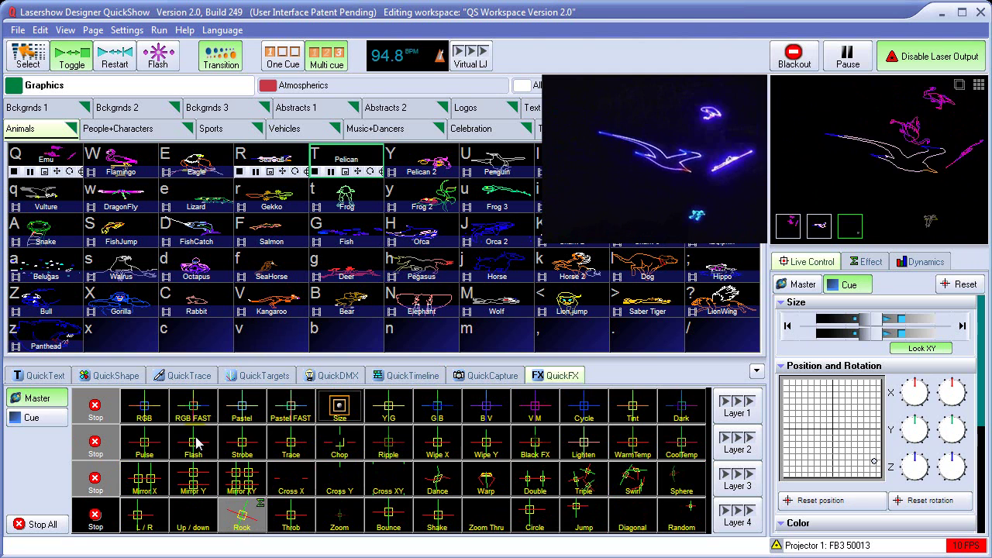
{"action": "left_click", "coordinate": [37, 527]}
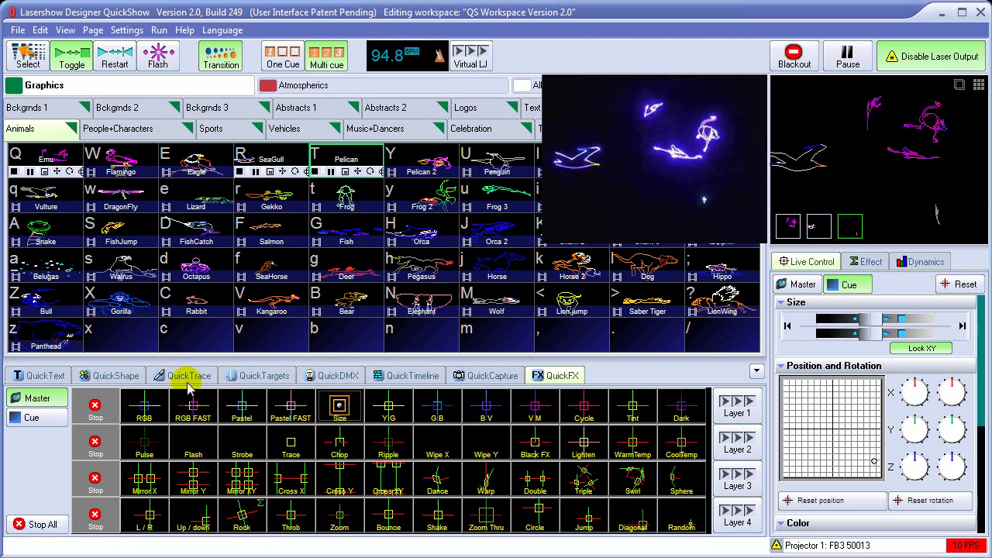
{"action": "left_click", "coordinate": [32, 423]}
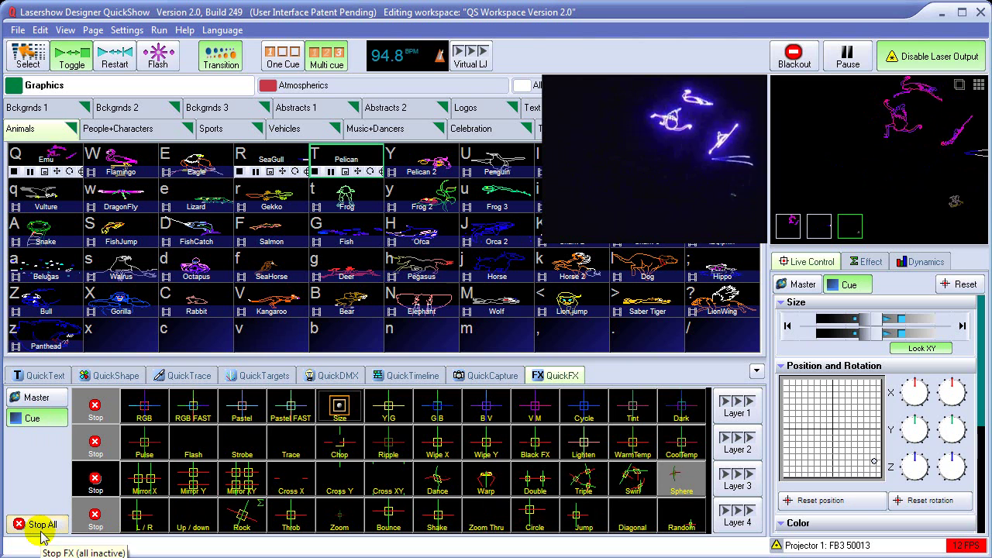
Black out the output, then play the Pelican and then the Flamingo cue alone
{"action": "left_click", "coordinate": [803, 61]}
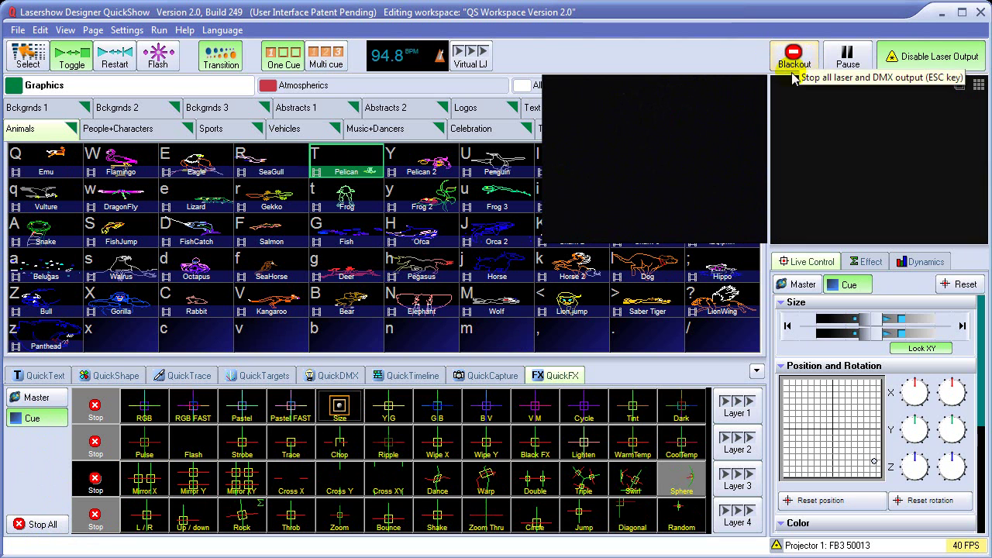
{"action": "left_click", "coordinate": [345, 163]}
{"action": "left_click", "coordinate": [110, 177]}
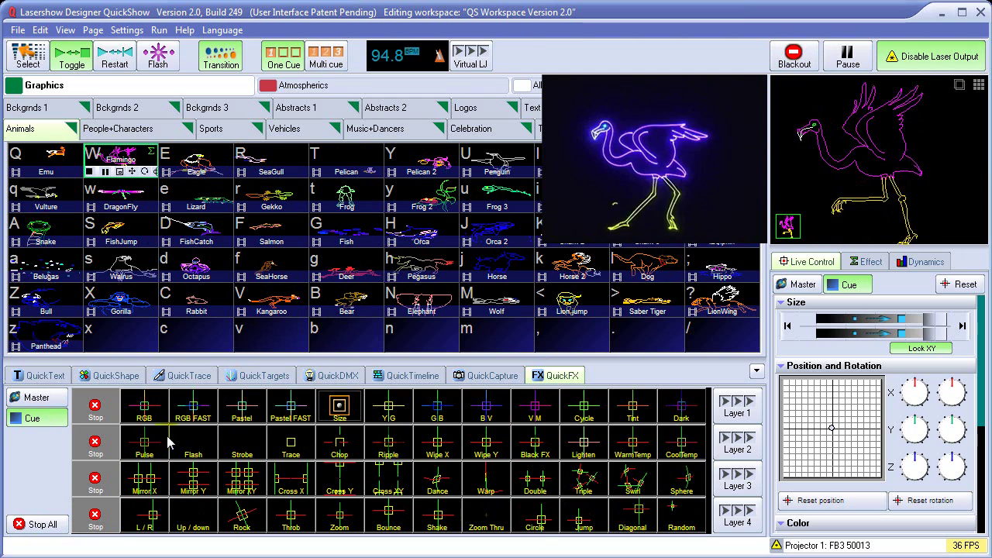
Switch QuickFX back to Master, show the Atmospherics cue page, and black out the output
{"action": "left_click", "coordinate": [42, 400]}
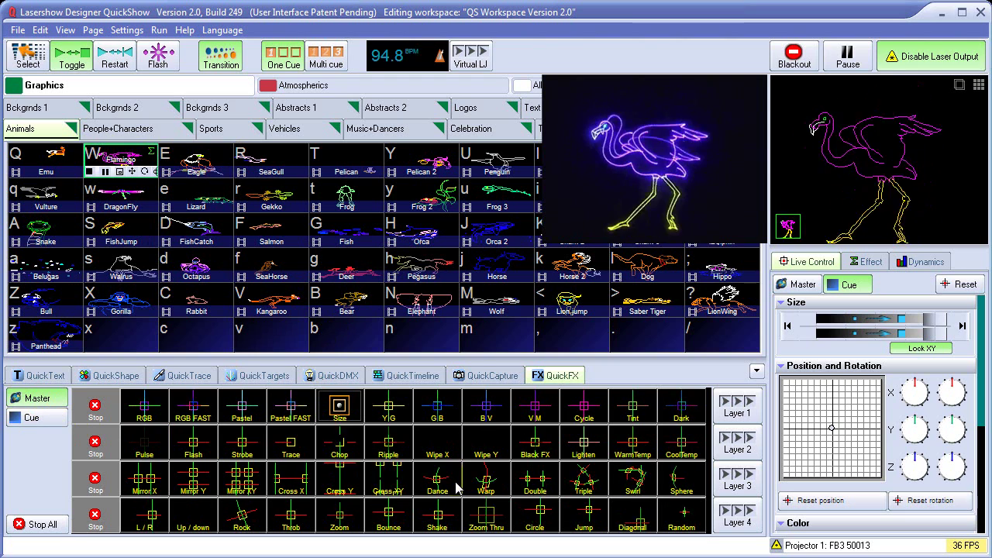
{"action": "left_click", "coordinate": [376, 90]}
{"action": "left_click", "coordinate": [793, 56]}
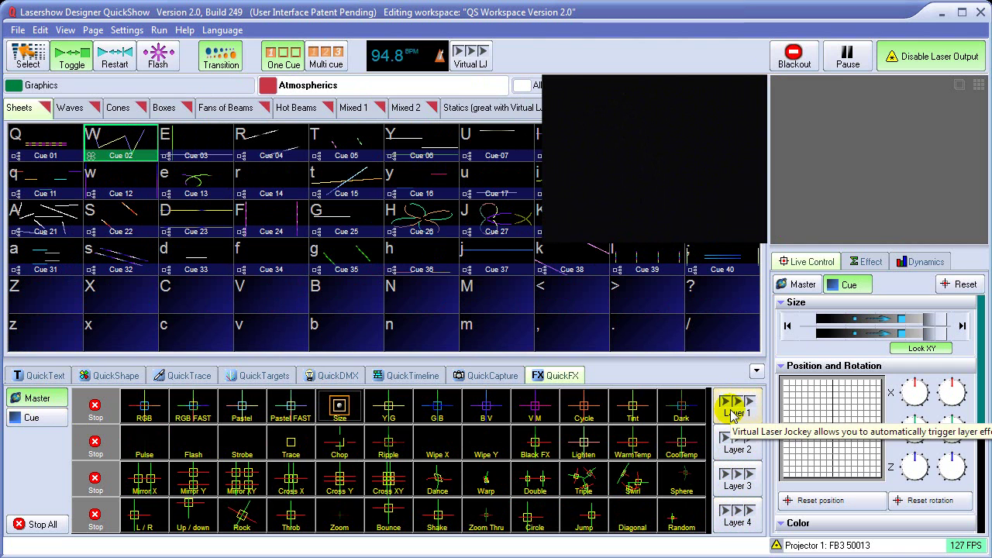
Look through the Help menu options and close it again
{"action": "left_click", "coordinate": [183, 31]}
{"action": "mouse_move", "coordinate": [203, 67]}
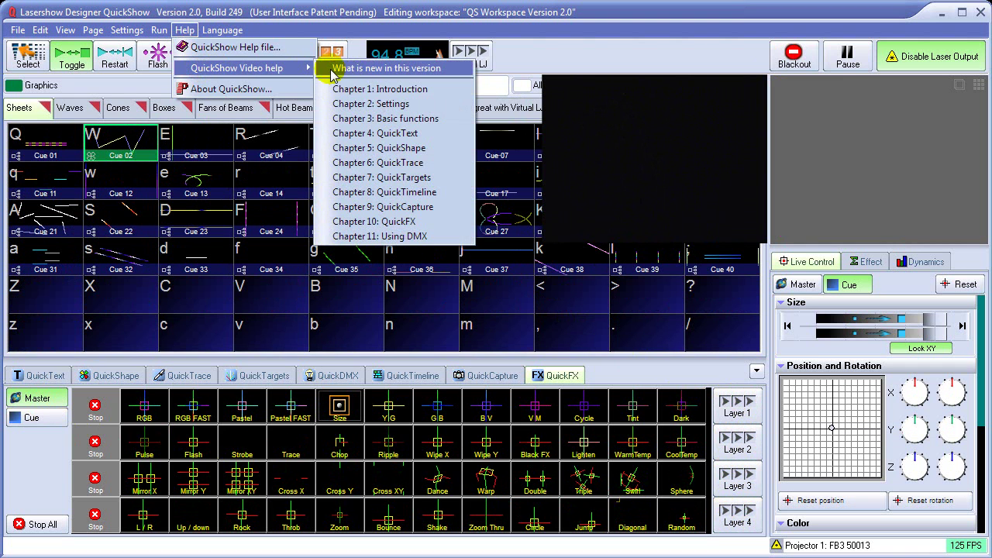
{"action": "left_click", "coordinate": [571, 61]}
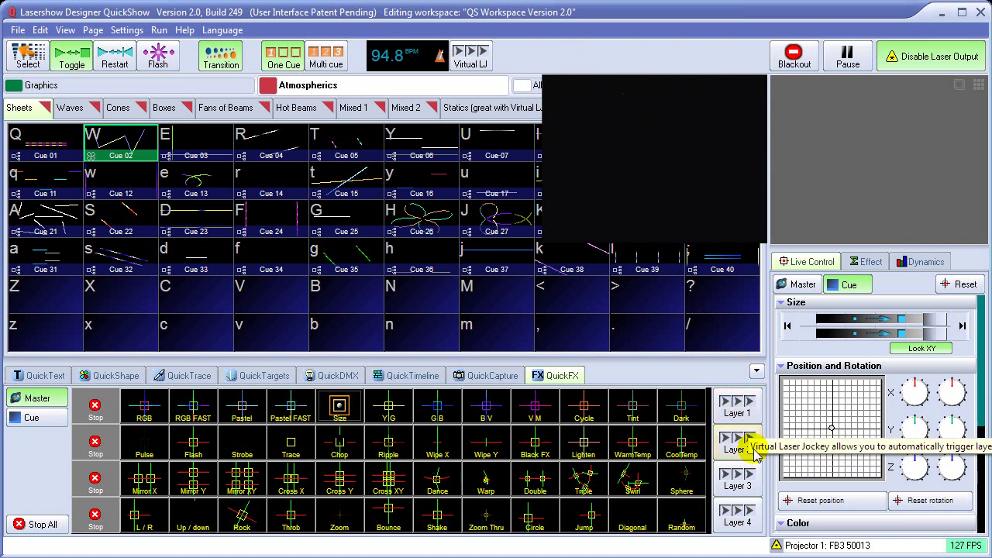
Check the layer 1 cycling options, then show the Help > QuickShow Video help chapters
{"action": "right_click", "coordinate": [730, 406]}
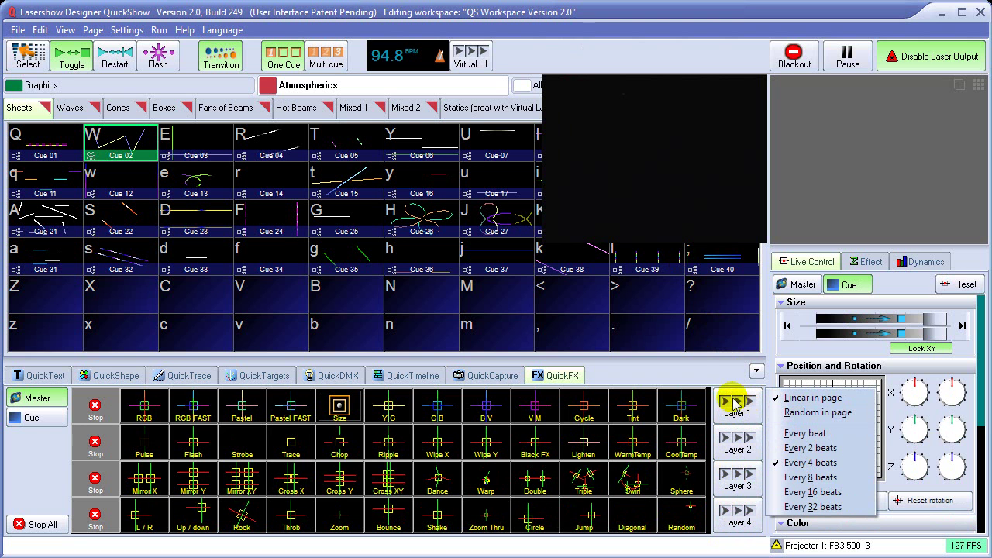
{"action": "left_click", "coordinate": [682, 375]}
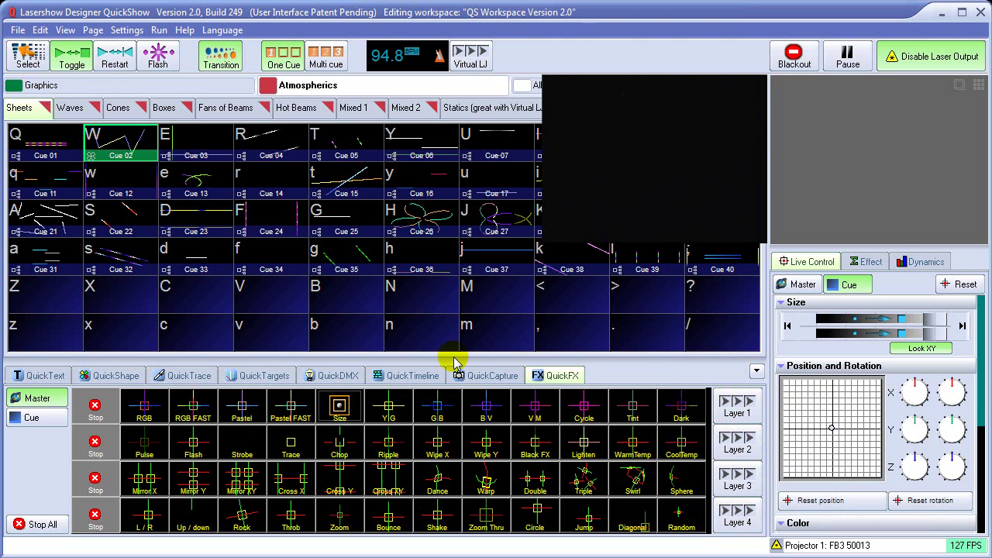
{"action": "left_click", "coordinate": [184, 30]}
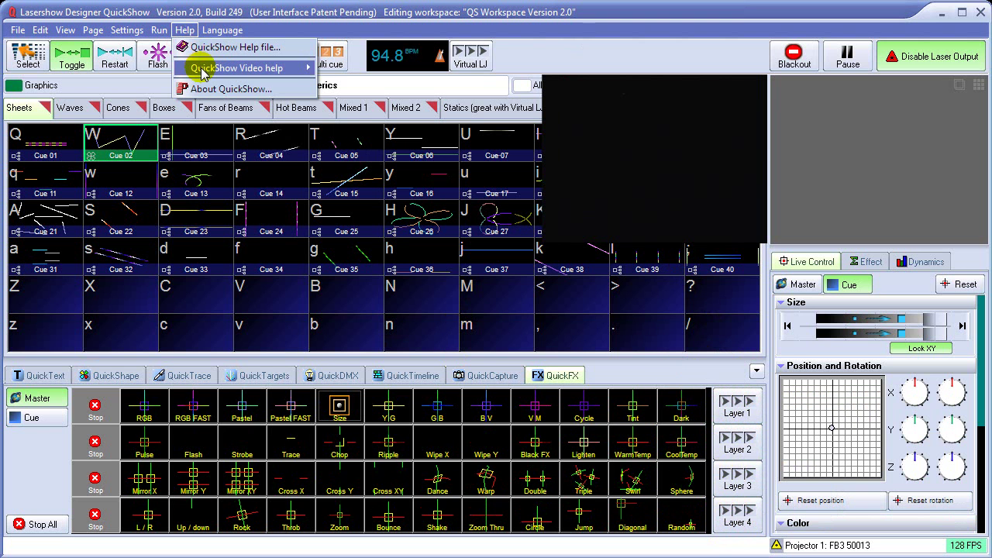
{"action": "mouse_move", "coordinate": [203, 72]}
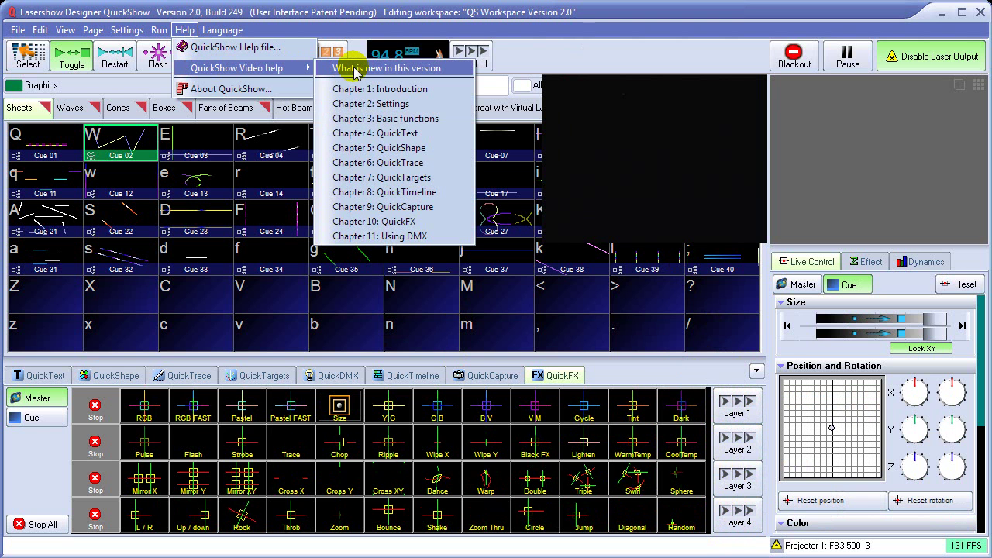